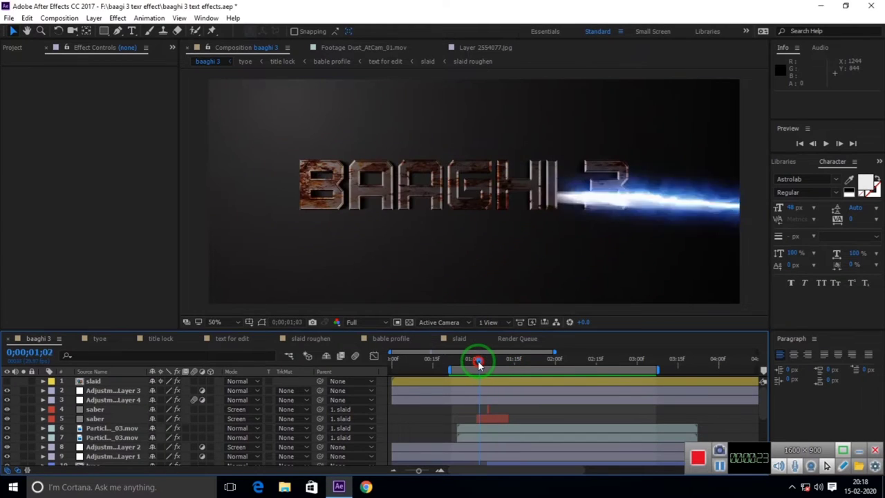
- Scrub to just before the light sweep and preview the title animation
mouse_move(513, 365)
mouse_down()
mouse_move(468, 360)
mouse_move(770, 166)
mouse_up()
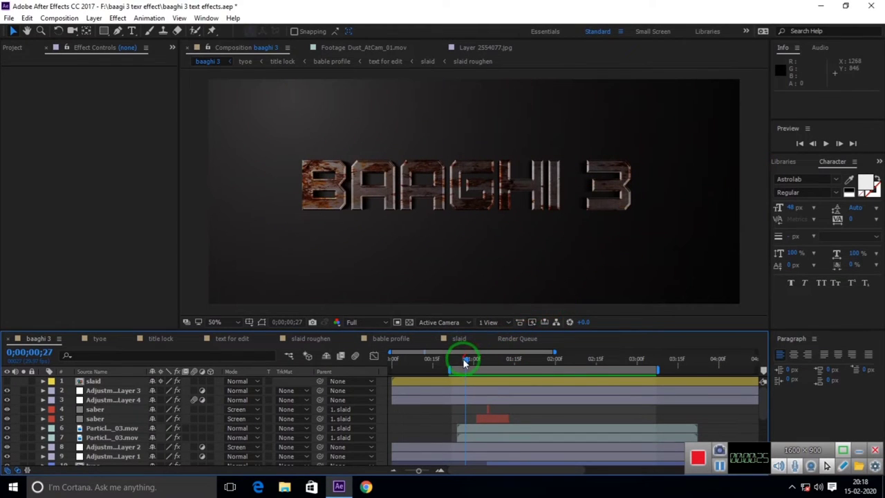
drag(465, 360, 451, 365)
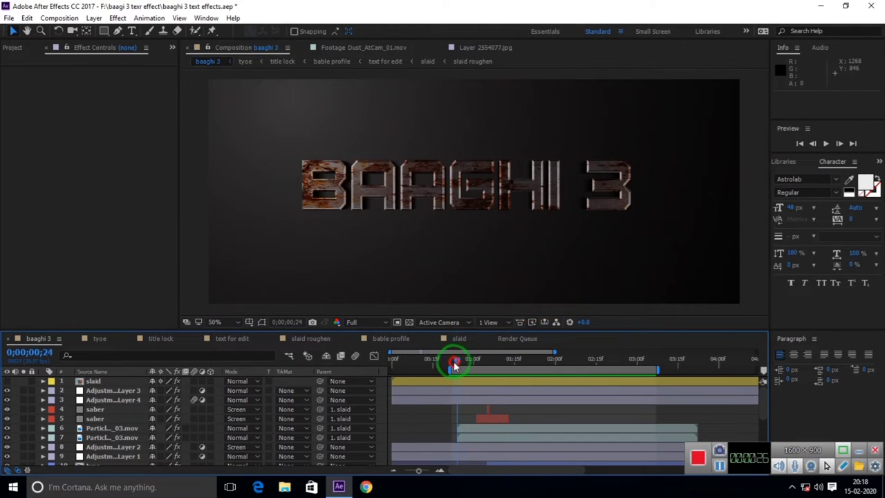
click(826, 143)
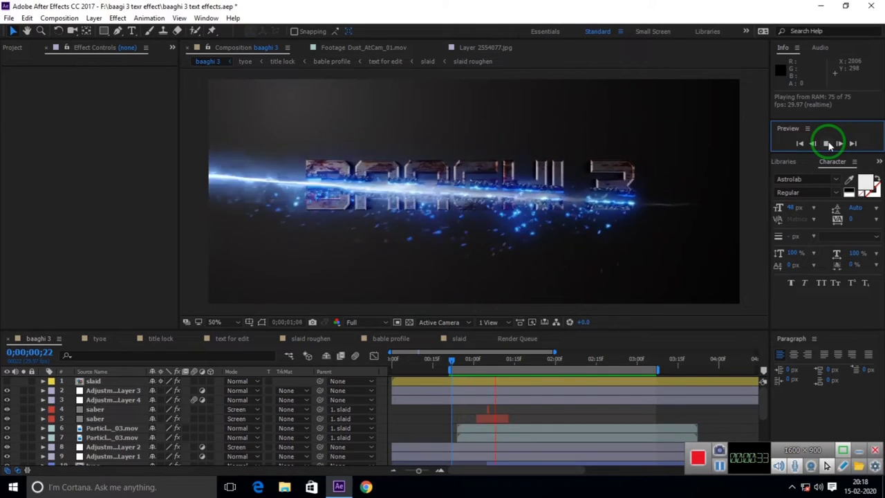
click(828, 144)
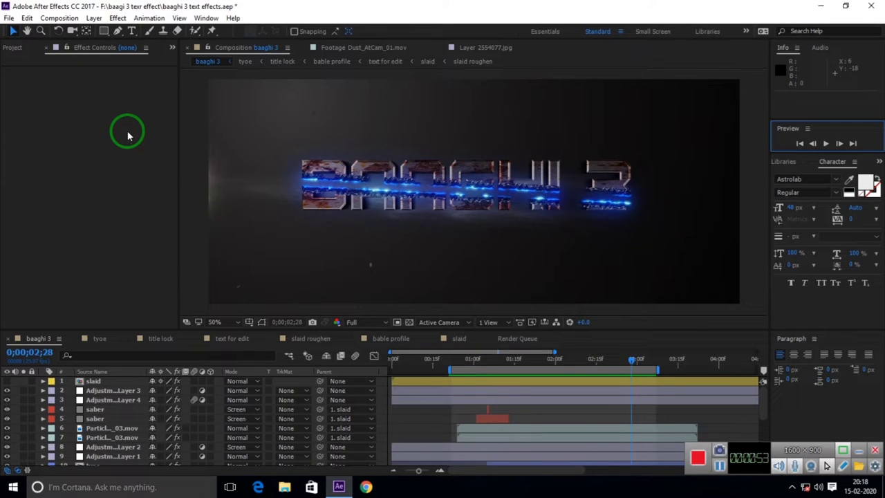
click(141, 131)
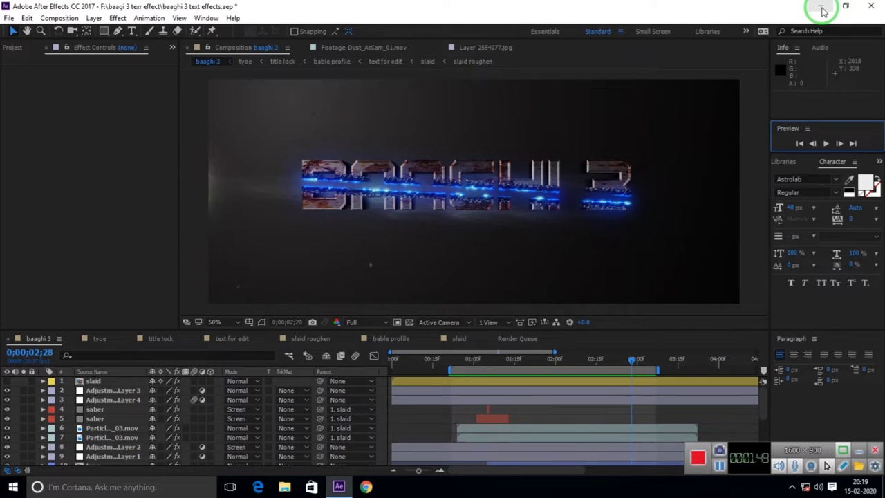
- Extract the crossfire partical project archive onto the desktop
click(822, 9)
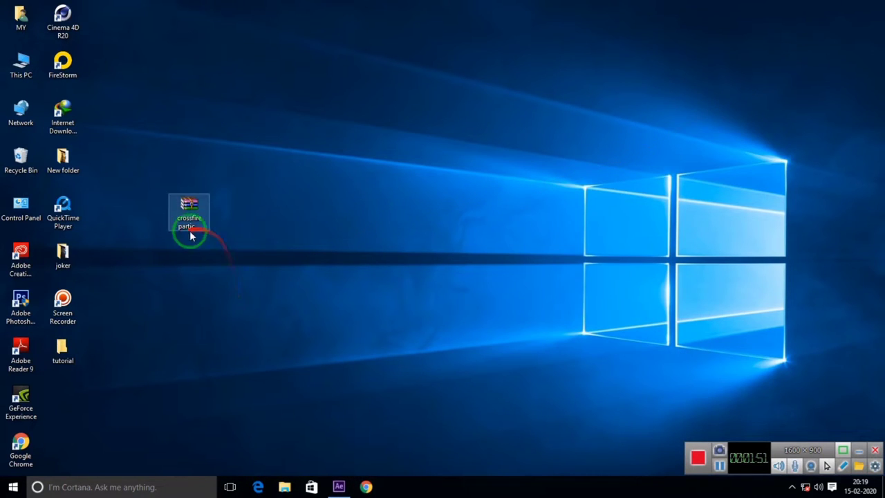
click(191, 206)
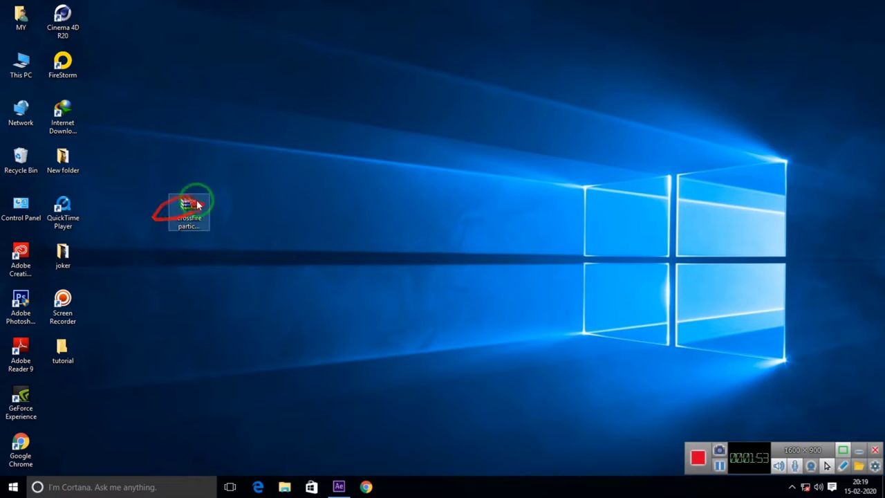
click(202, 220)
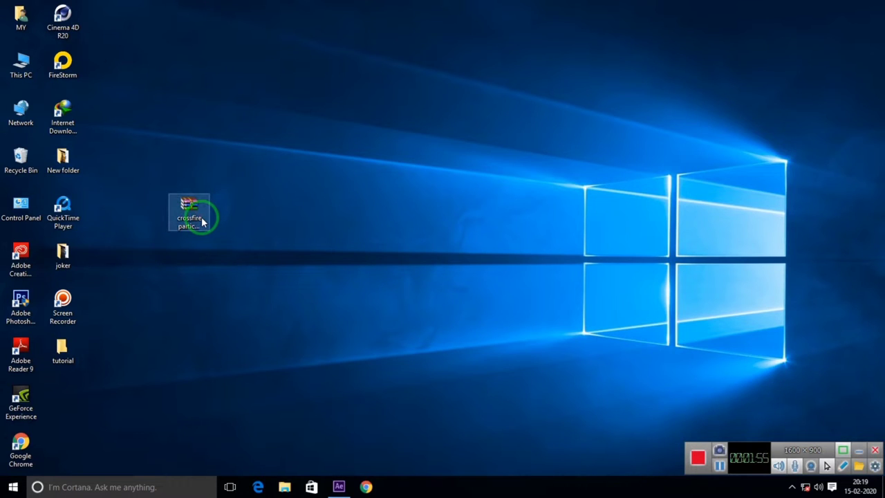
right_click(203, 216)
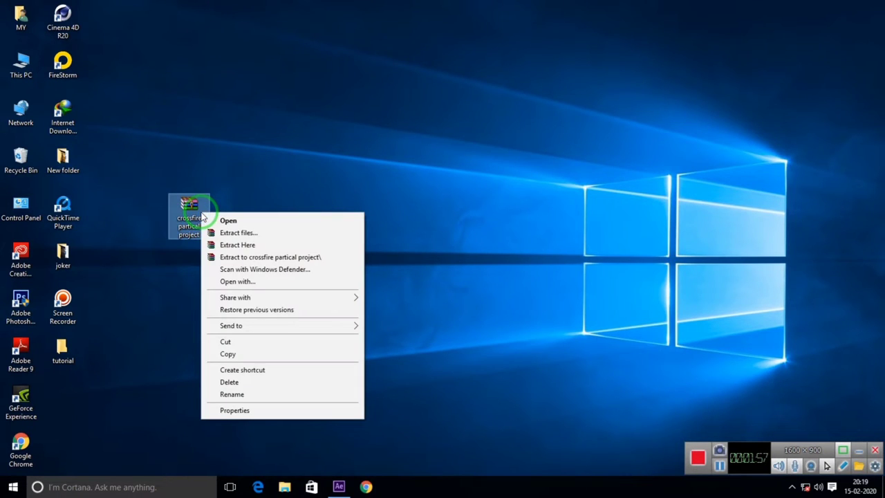
click(254, 245)
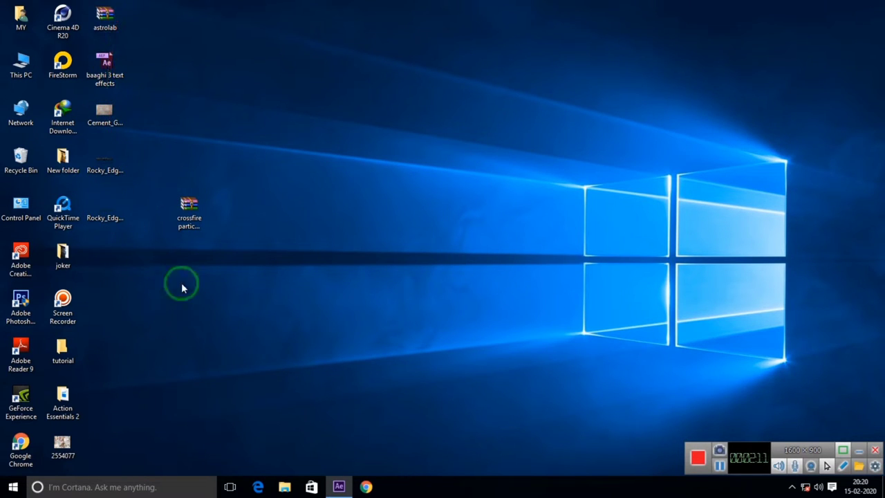
- Open the 'baaghi 3 text effects' project from the desktop
click(114, 26)
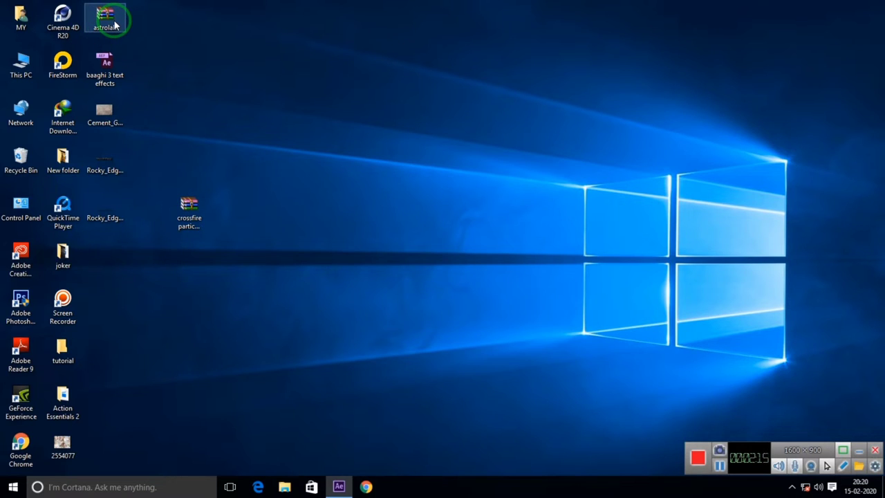
click(116, 28)
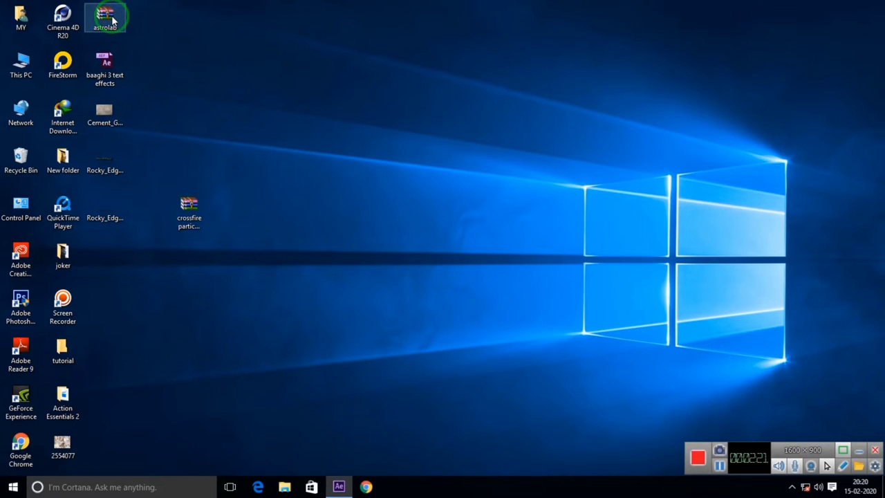
click(104, 27)
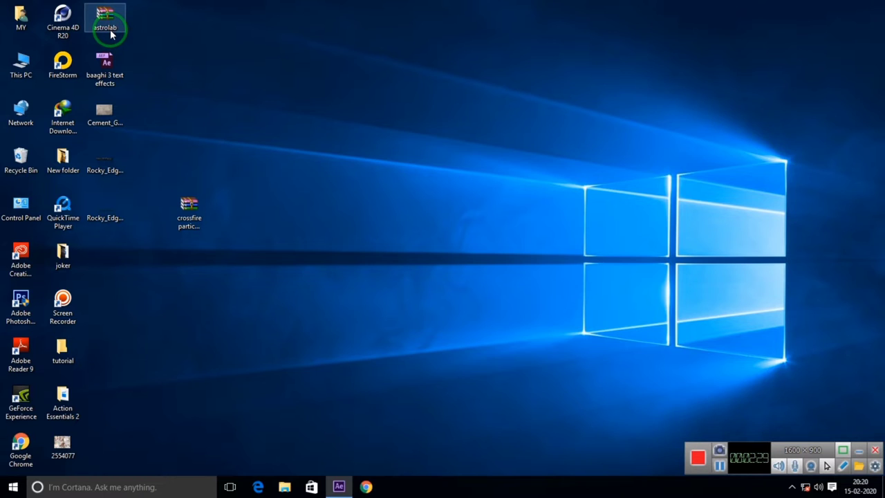
click(147, 43)
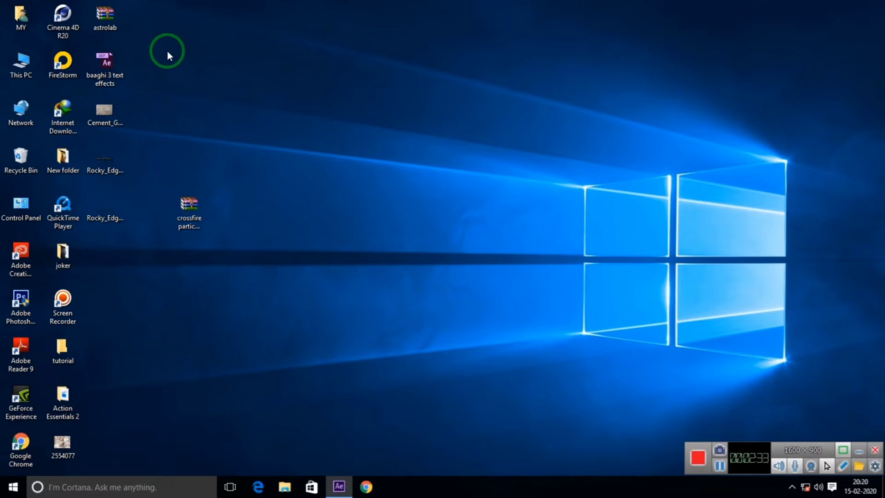
double_click(104, 63)
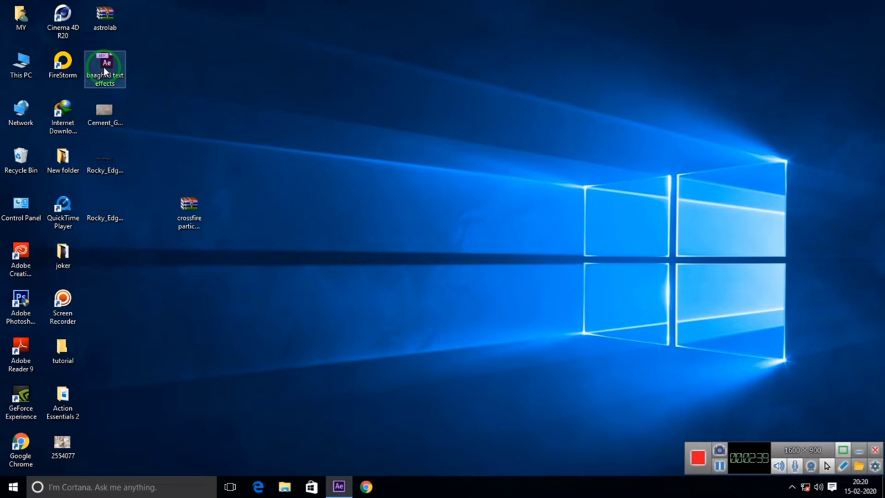
- Return to After Effects, preview the baaghi 3 animation, and open the title lock composition
click(339, 486)
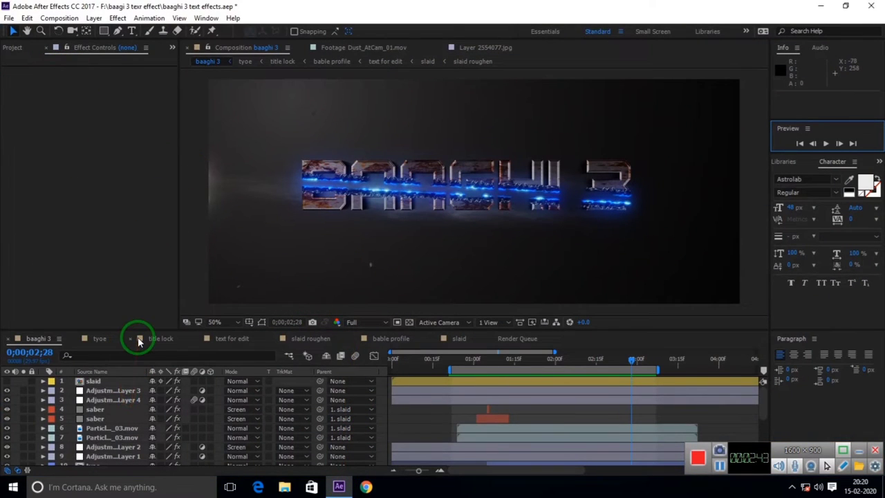
click(34, 337)
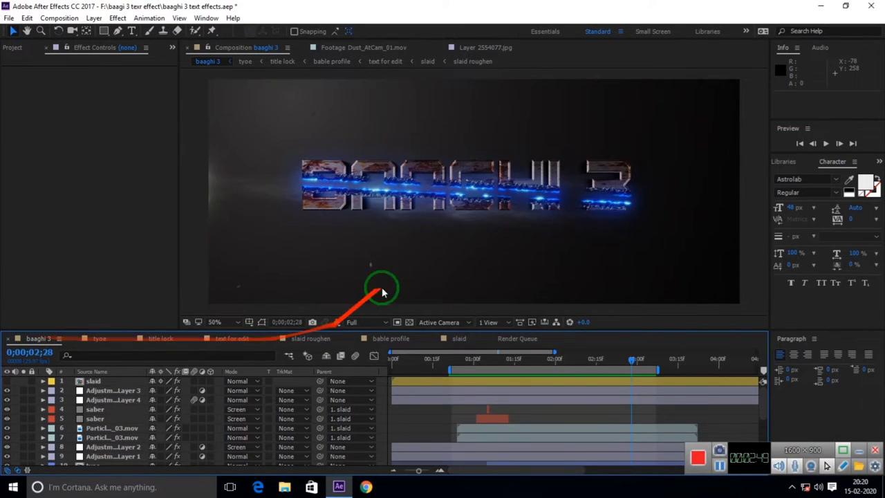
click(828, 146)
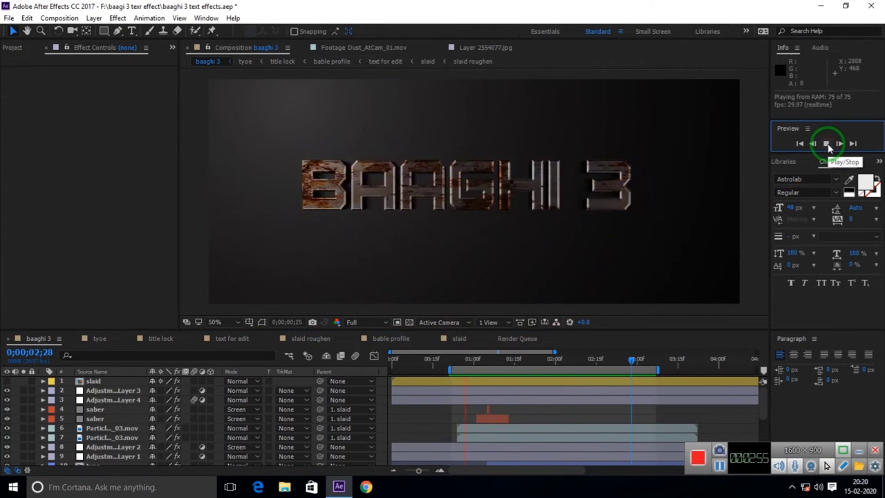
click(828, 145)
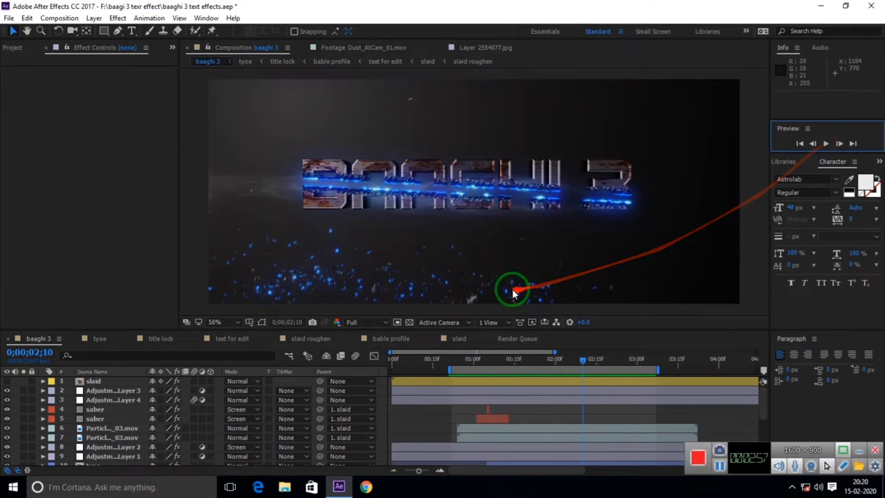
mouse_move(445, 254)
mouse_down()
mouse_move(465, 174)
mouse_move(60, 355)
mouse_up()
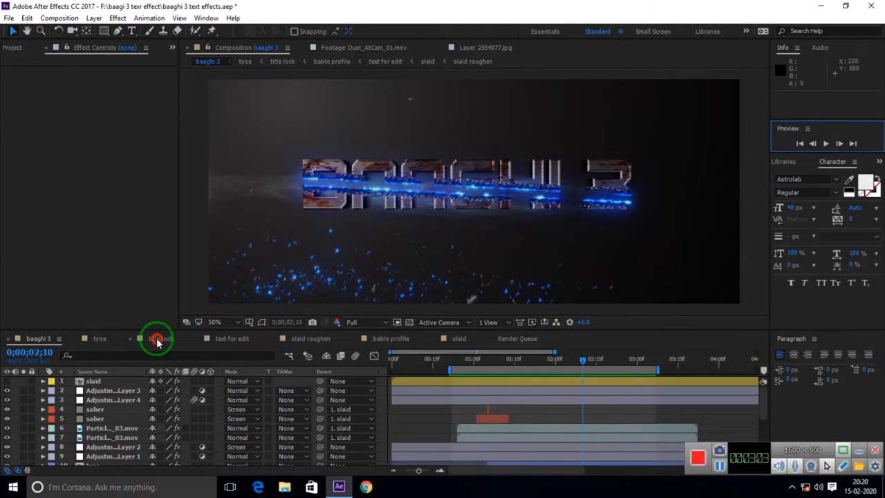
click(157, 341)
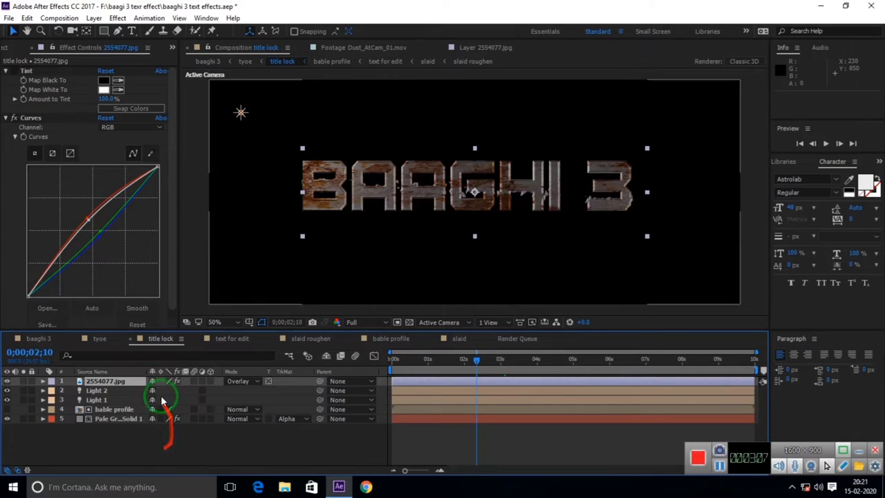
- Switch to the text for edit composition with the plain white BAAGHI 3 text
drag(145, 381, 109, 383)
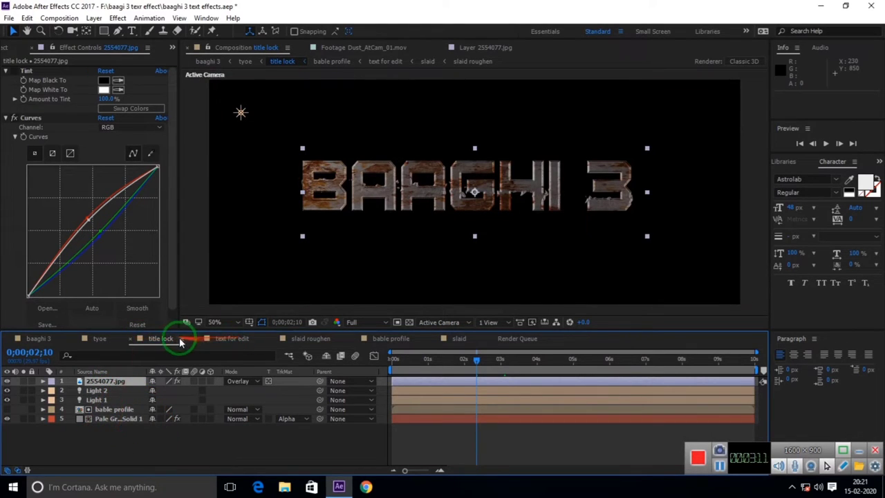
click(239, 340)
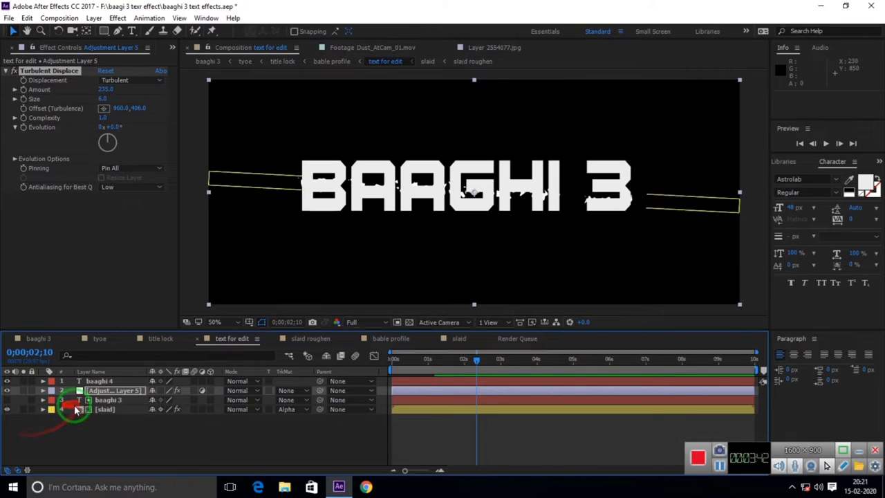
- Replace the BAAGHI 3 title text layer's text with the new name
click(103, 382)
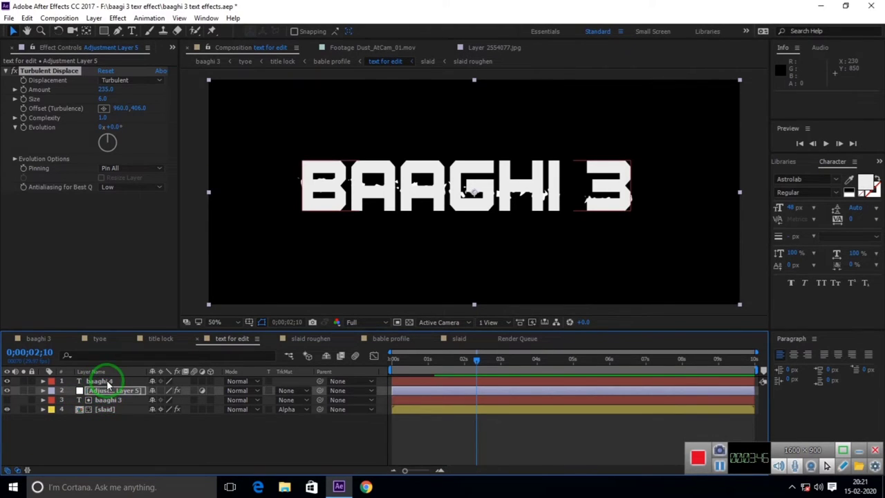
click(104, 381)
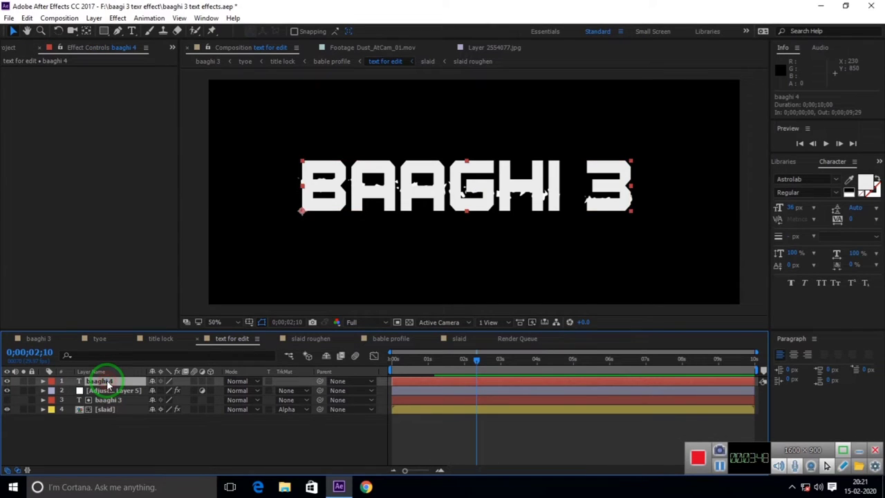
double_click(108, 382)
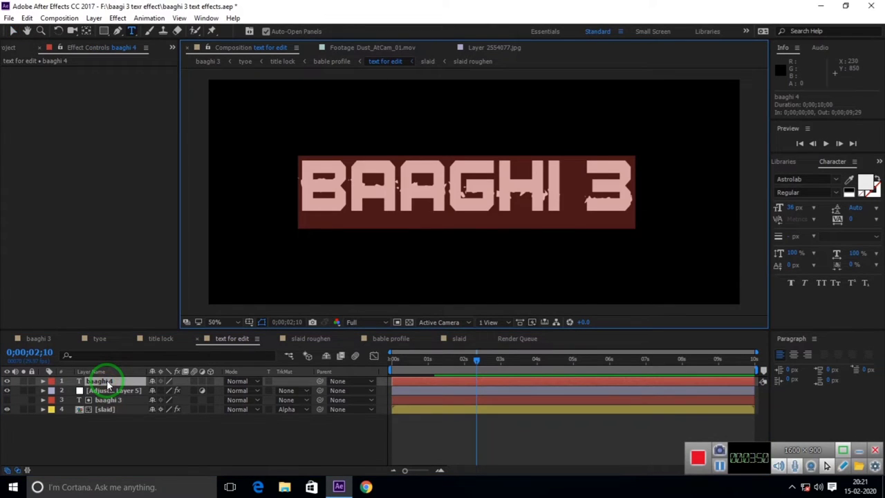
key(BackSpace)
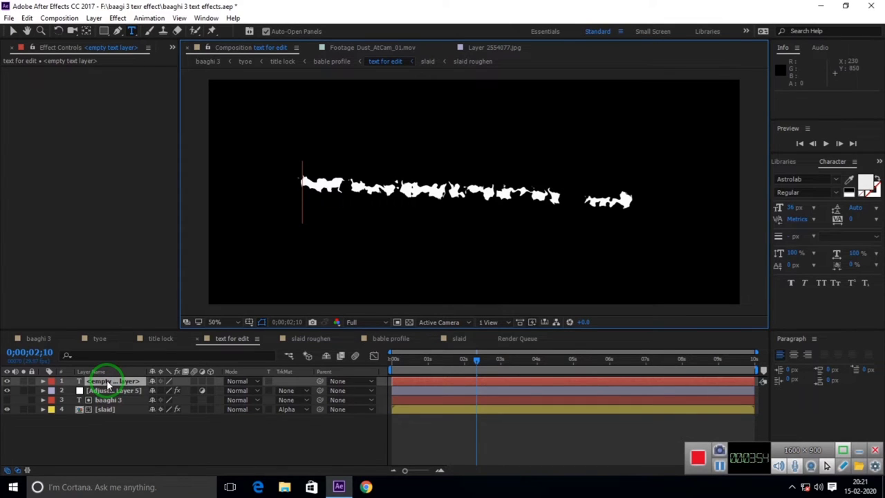
text(SA)
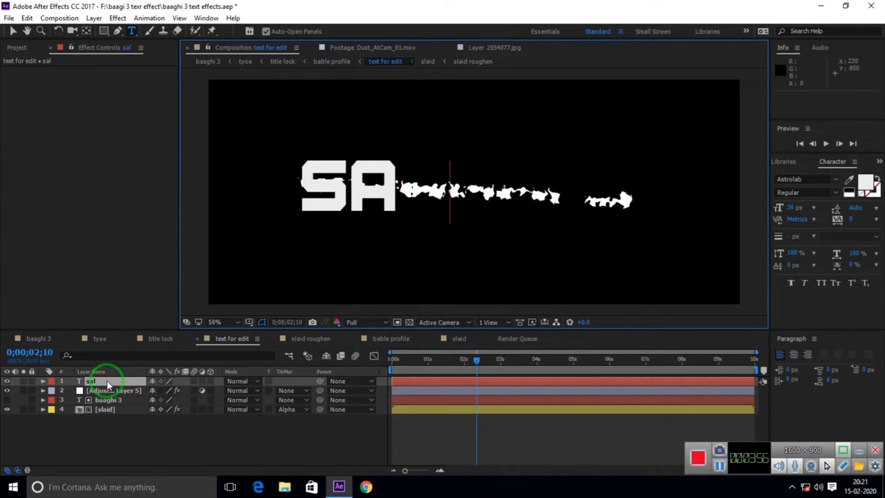
text(lim)
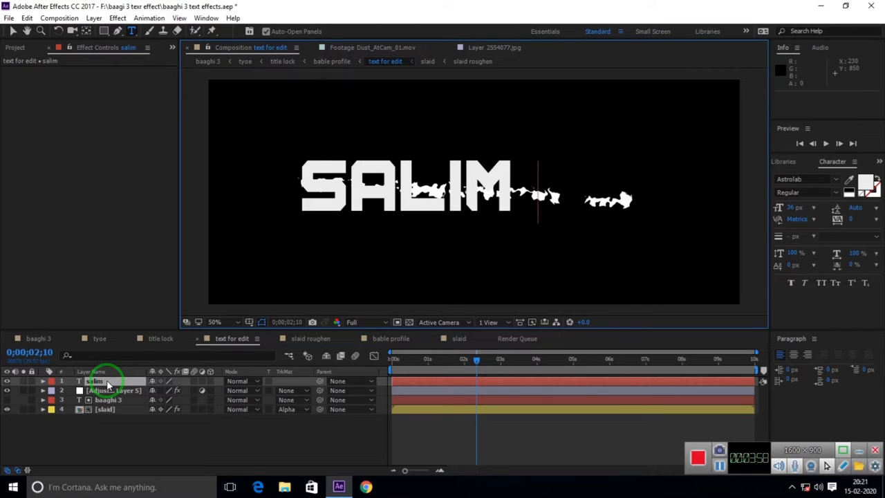
text( khan)
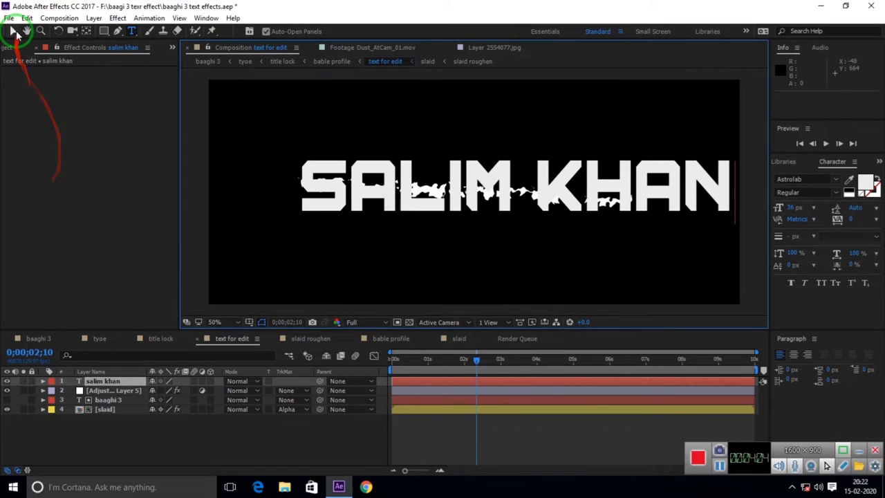
click(13, 31)
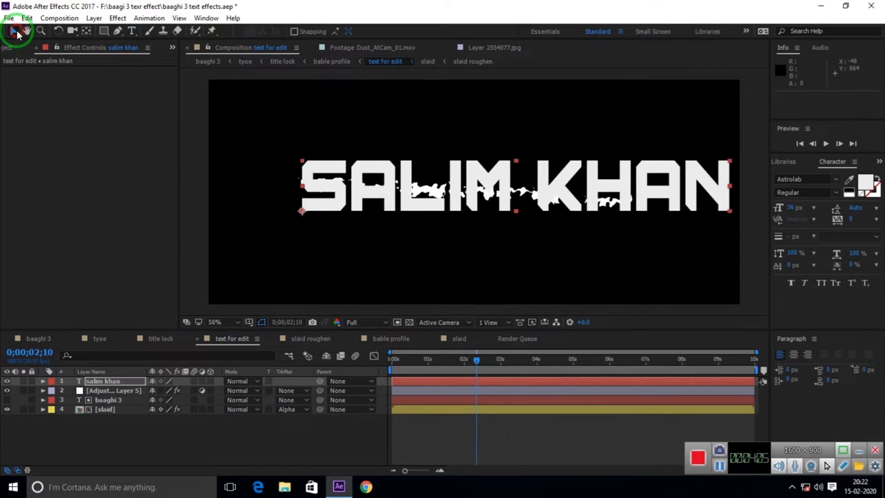
- Return to the baaghi 3 composition to see the renamed rusty title
click(38, 339)
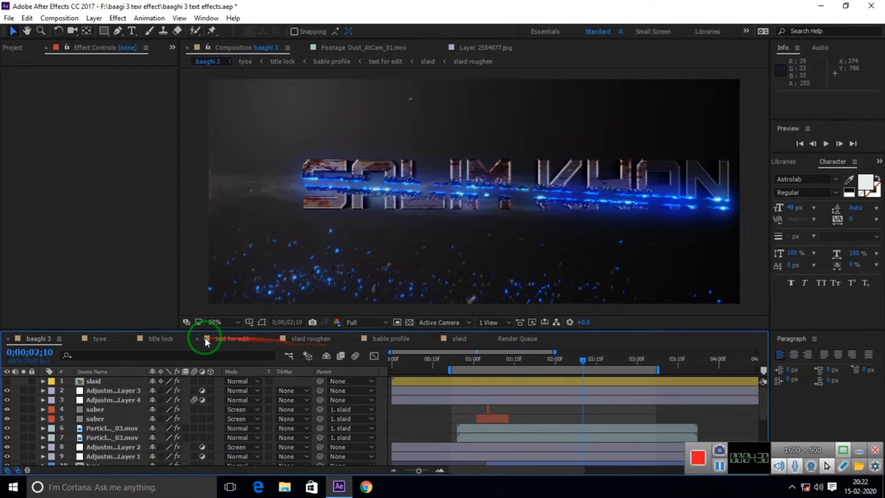
- Drag the name text left in text for edit to recenter it, then view title lock
click(233, 339)
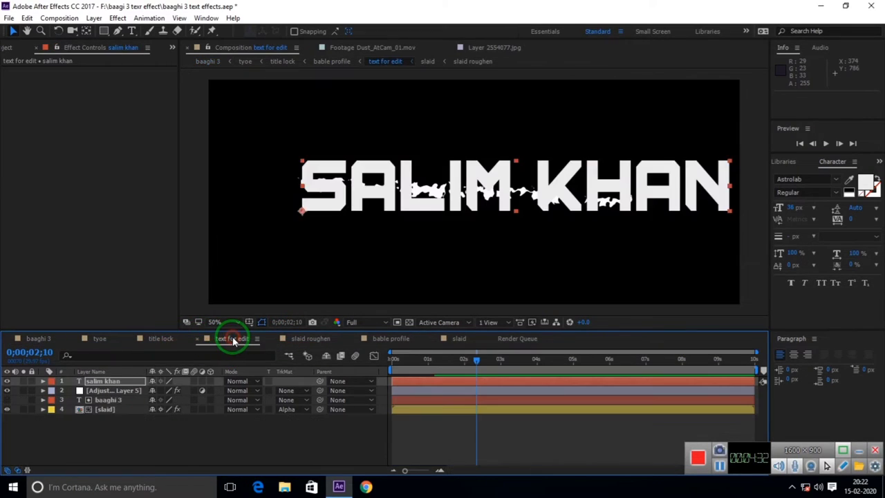
click(108, 382)
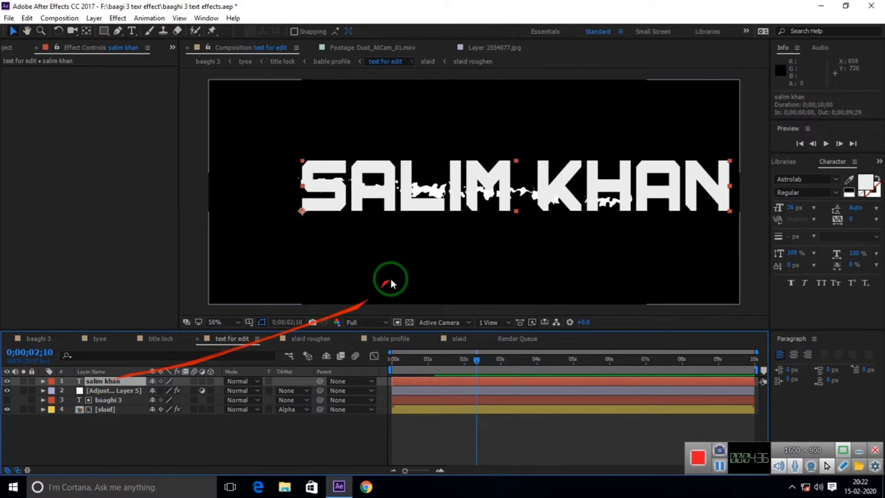
click(517, 189)
drag(517, 189, 480, 187)
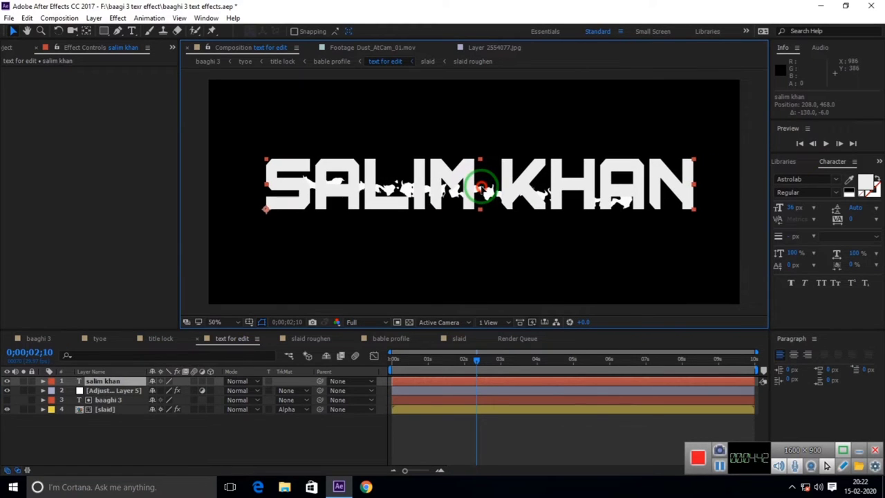
click(162, 339)
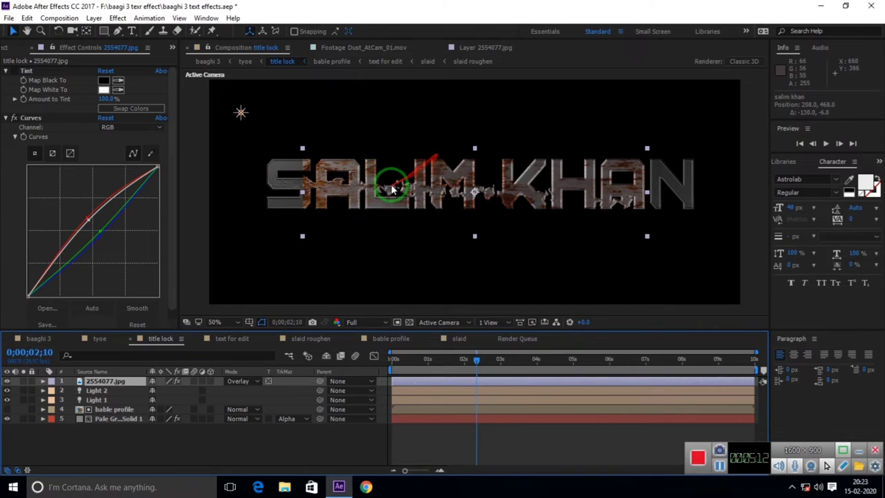
- Stretch the 2554077.jpg rust texture in title lock to about 34% by 9%
mouse_move(332, 198)
mouse_down()
mouse_move(539, 182)
mouse_move(354, 197)
mouse_move(293, 179)
mouse_move(508, 184)
mouse_move(102, 387)
mouse_up()
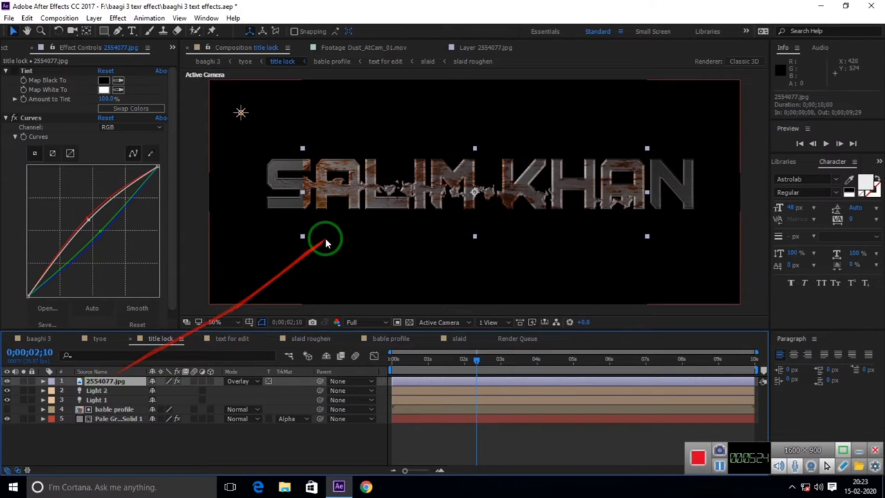
mouse_move(105, 385)
mouse_down()
mouse_move(299, 189)
mouse_move(293, 194)
mouse_up()
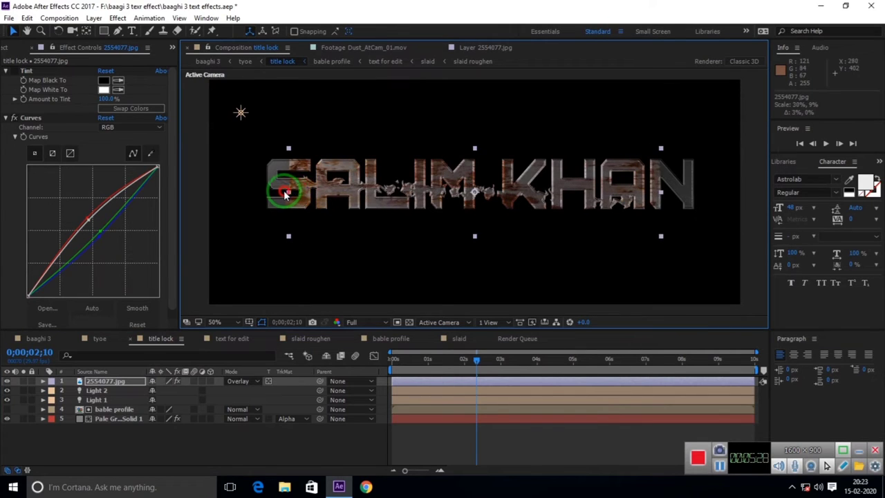
drag(293, 194, 265, 193)
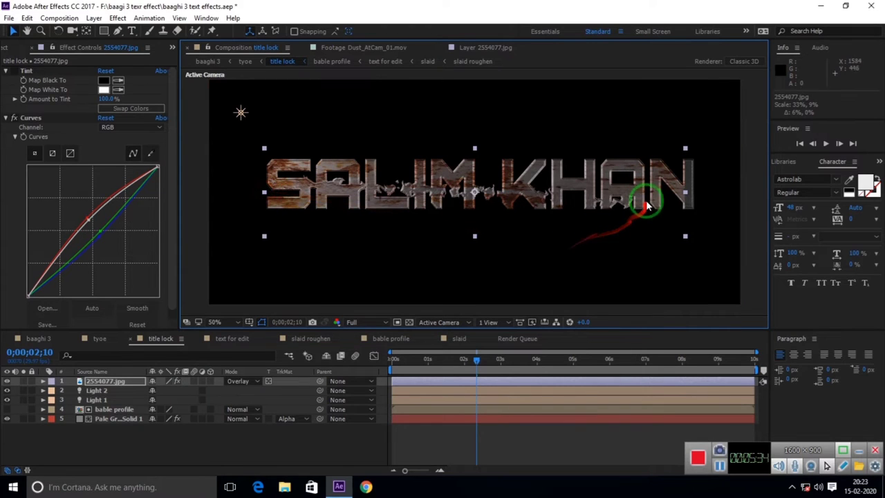
drag(684, 194, 690, 194)
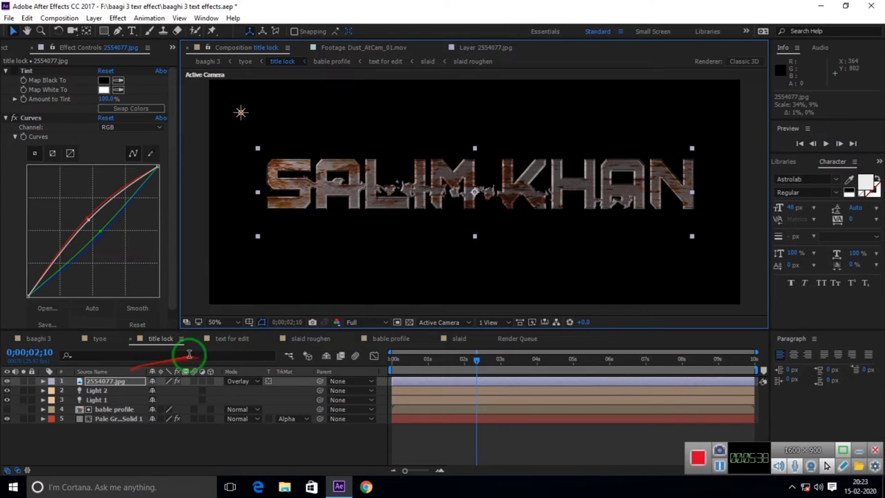
- Toggle the distortion adjustment layer in text for edit to compare, then return to baaghi 3
click(232, 339)
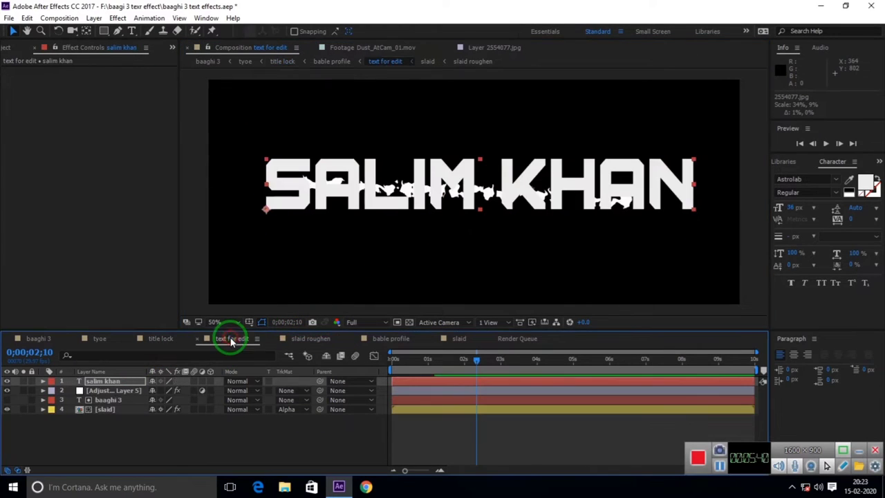
click(136, 382)
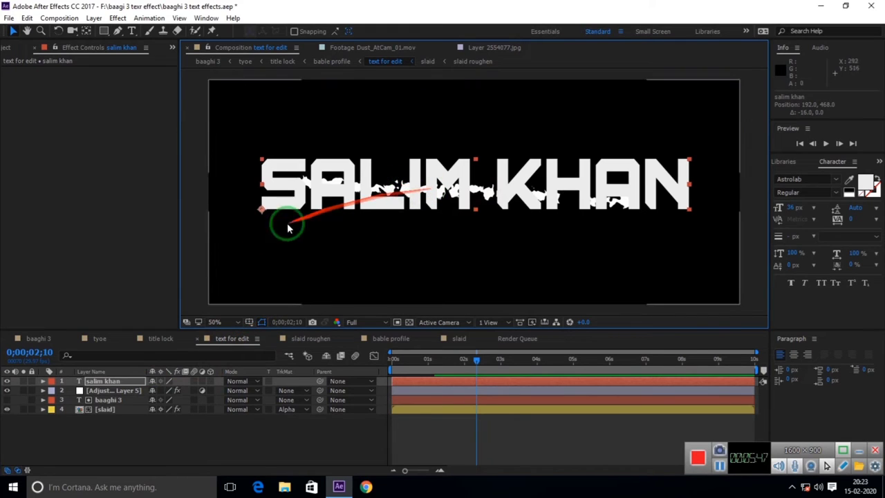
click(7, 391)
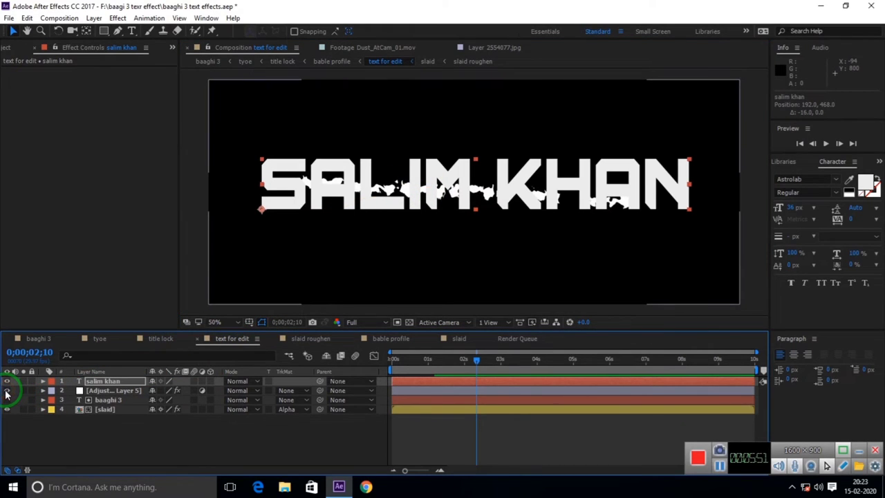
click(7, 391)
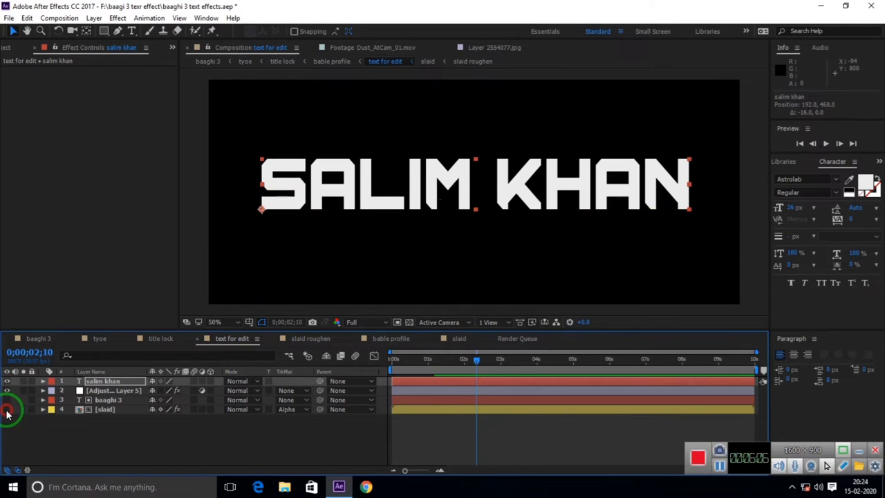
drag(294, 204, 482, 163)
drag(294, 221, 353, 224)
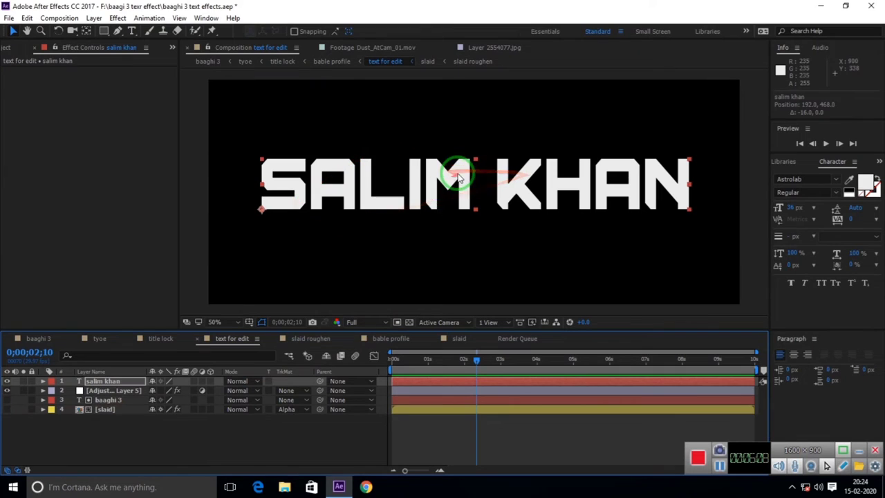
click(38, 339)
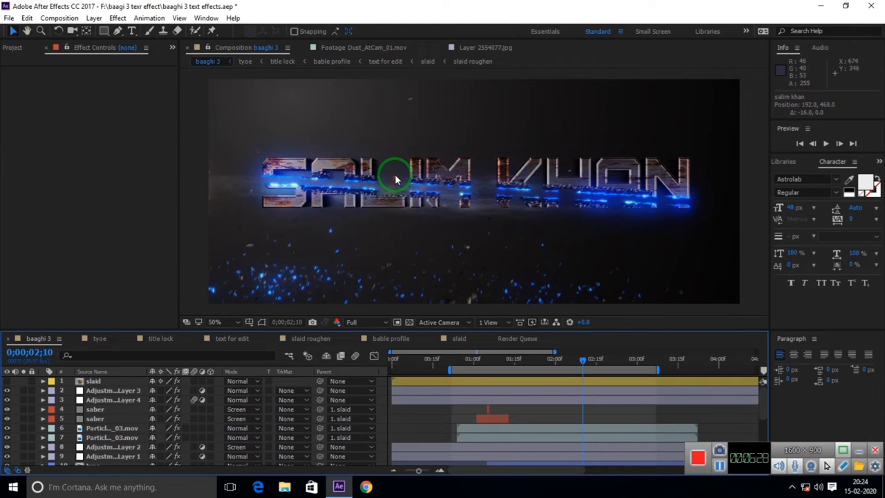
mouse_move(450, 182)
mouse_down()
mouse_move(434, 197)
mouse_move(294, 185)
mouse_move(565, 166)
mouse_move(398, 249)
mouse_move(265, 275)
mouse_up()
mouse_move(256, 296)
mouse_down()
mouse_move(429, 374)
mouse_move(714, 206)
mouse_up()
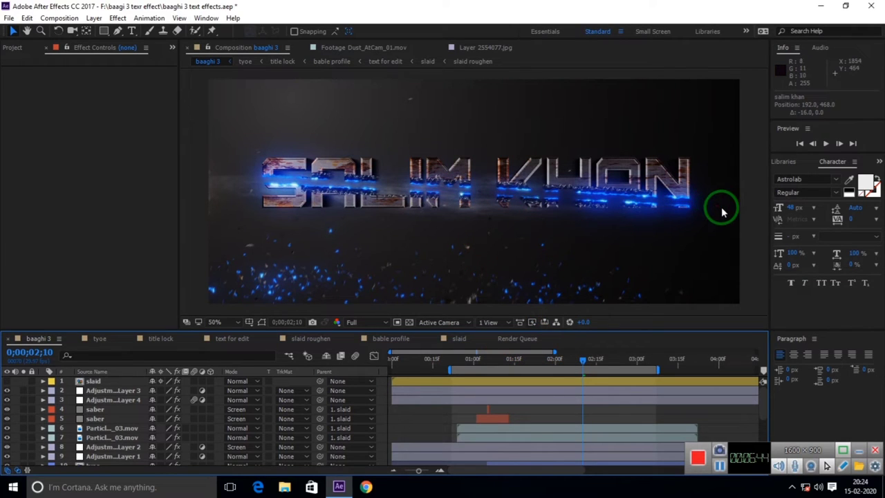
drag(721, 207, 389, 419)
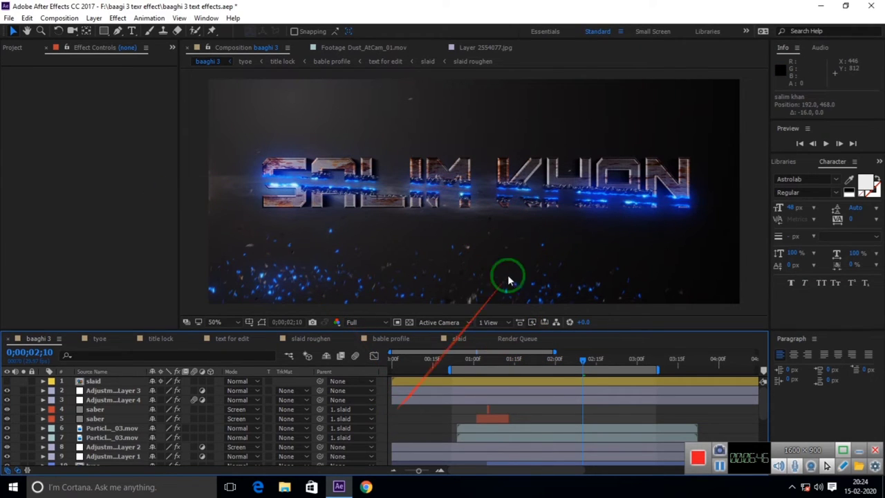
- Set the slaid layer's Color Control to green 02FD25 for the sweep and sparks
drag(471, 203, 121, 388)
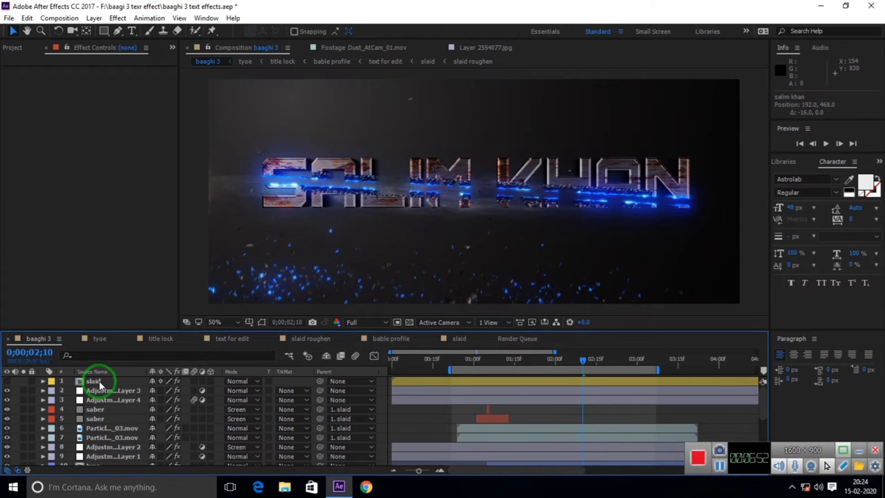
click(99, 383)
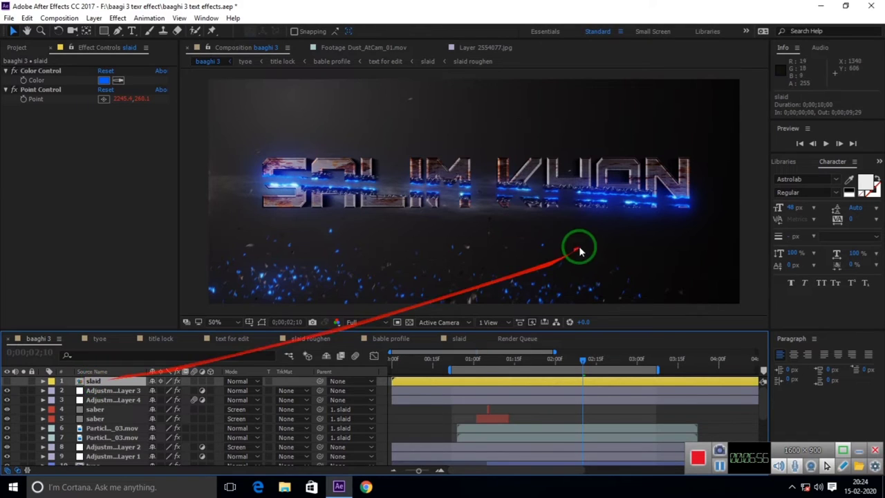
click(92, 382)
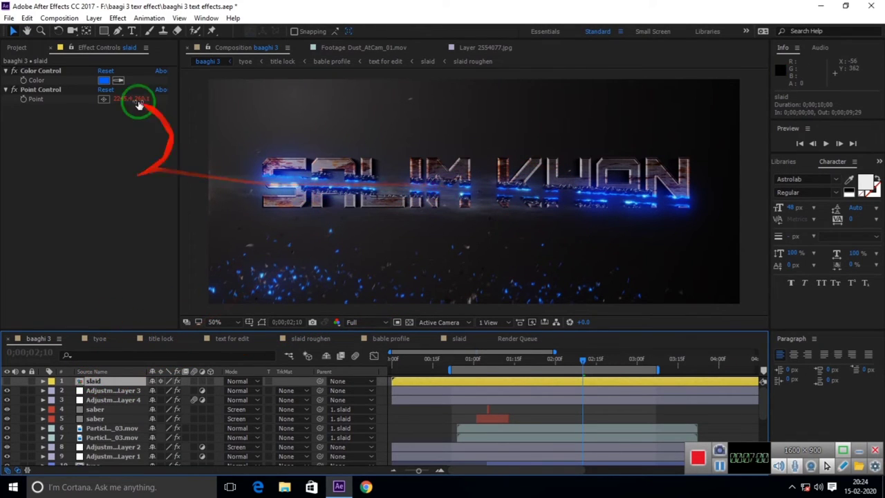
click(104, 80)
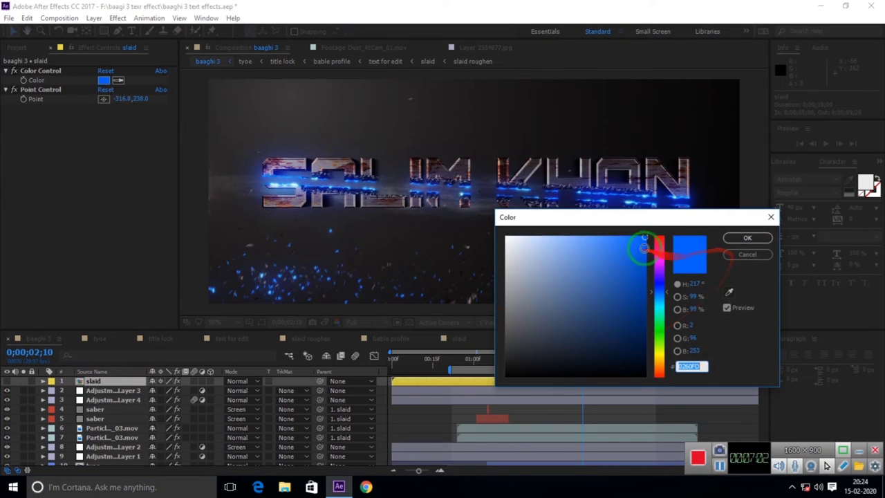
click(659, 248)
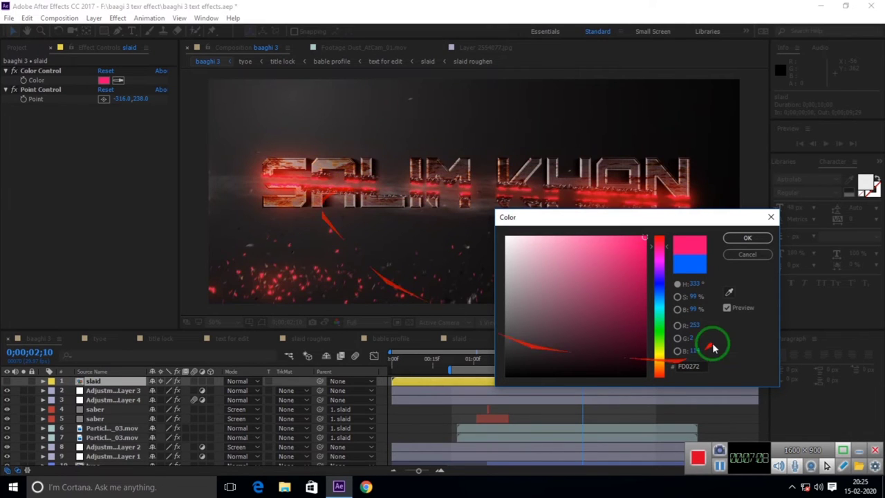
click(659, 351)
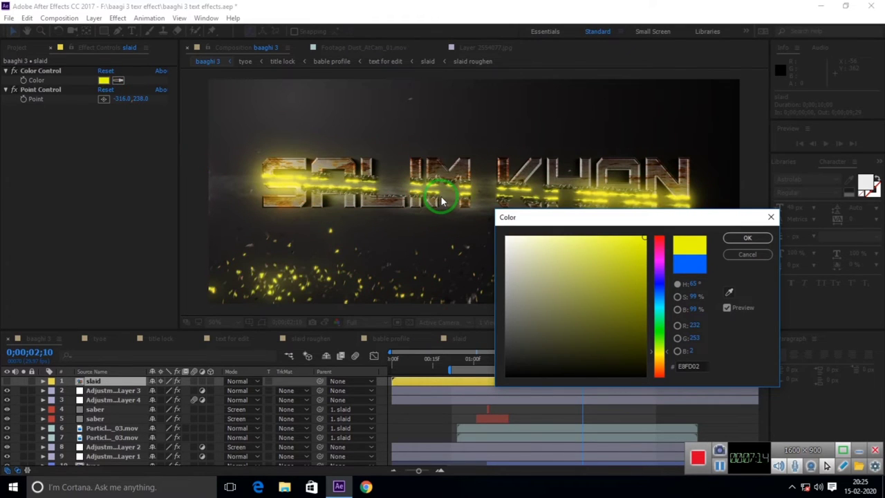
click(660, 297)
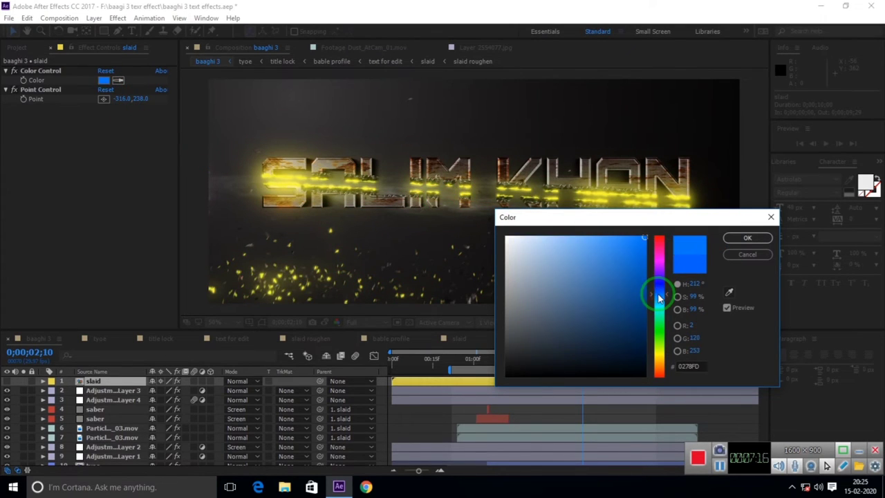
click(660, 332)
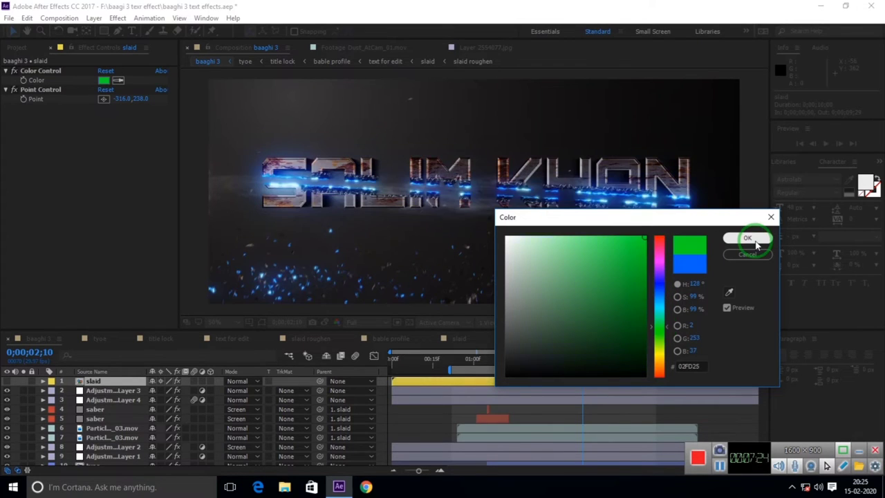
click(747, 237)
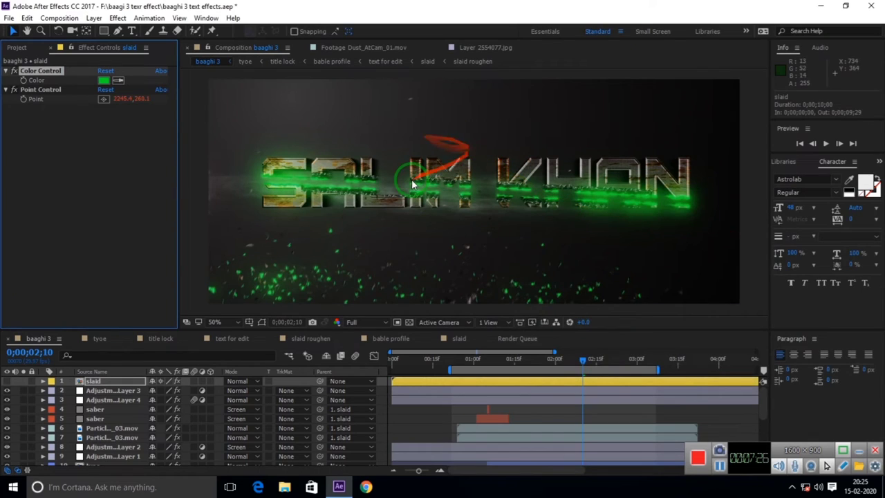
- Keyframe the slaid layer's rotation at about -3 degrees
click(107, 383)
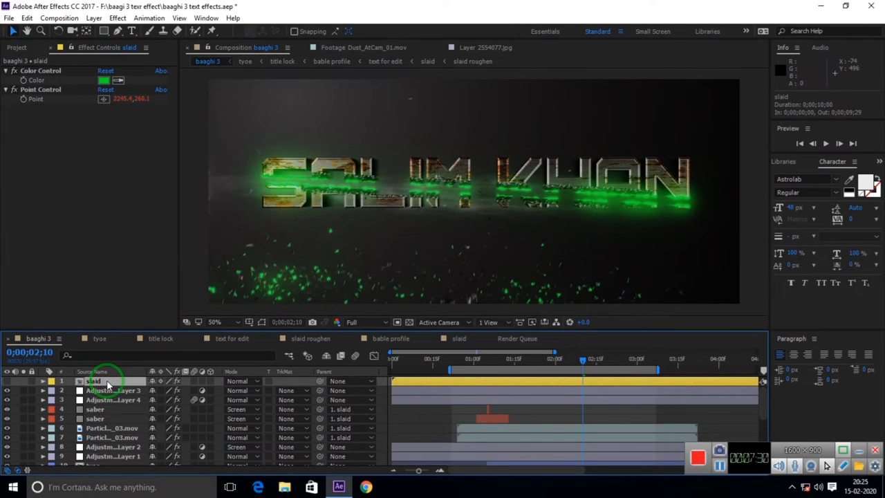
key(r)
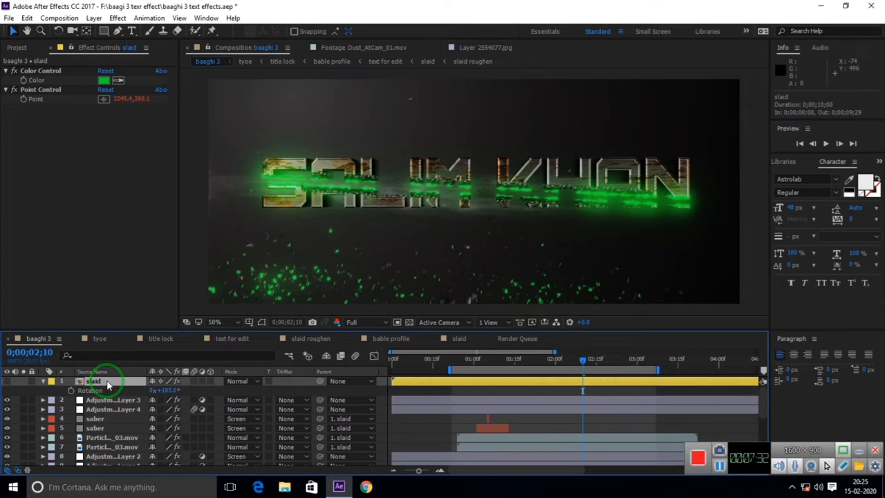
click(72, 391)
mouse_move(154, 391)
mouse_down()
mouse_move(199, 402)
mouse_move(164, 393)
mouse_up()
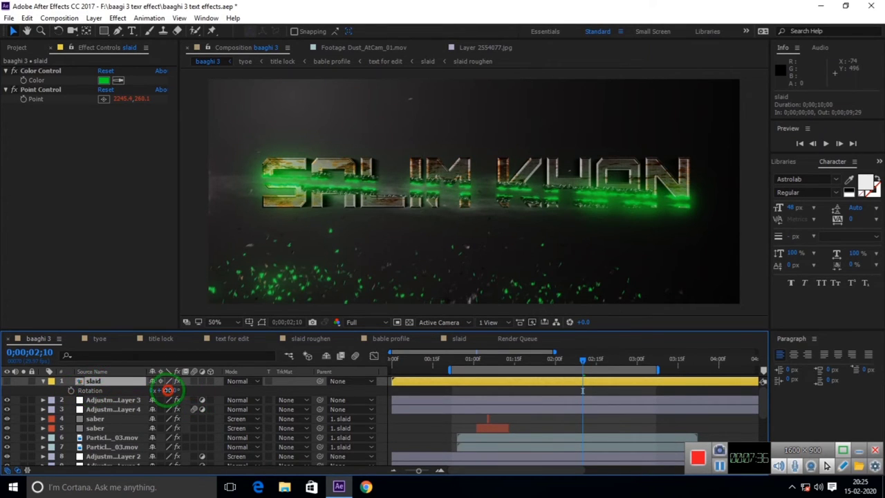
mouse_move(168, 390)
mouse_down()
mouse_move(513, 196)
mouse_move(442, 186)
mouse_move(381, 198)
mouse_up()
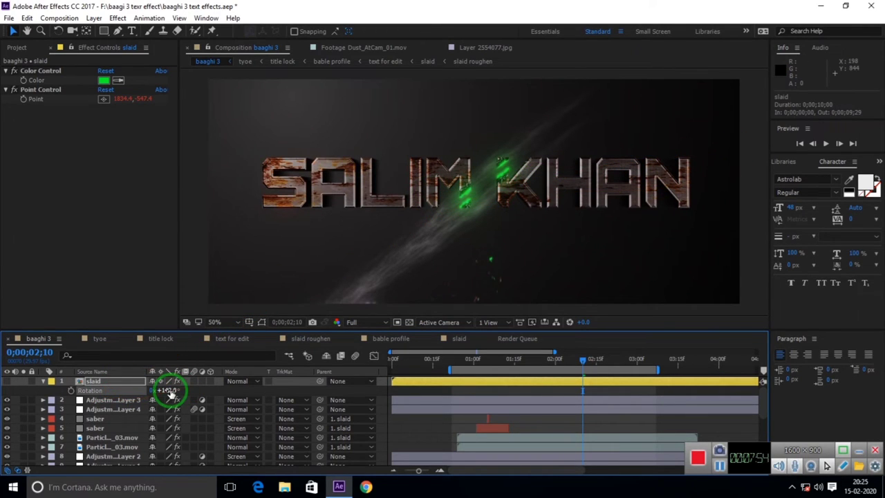
drag(170, 393, 143, 409)
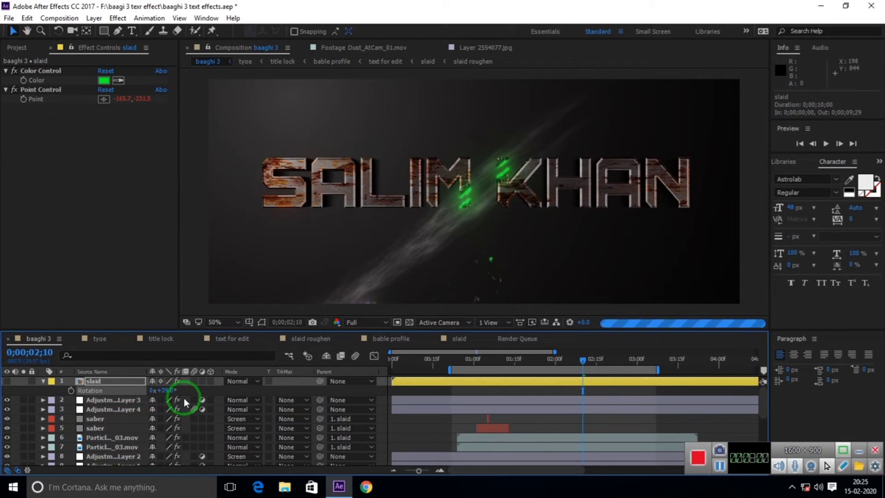
drag(166, 390, 156, 391)
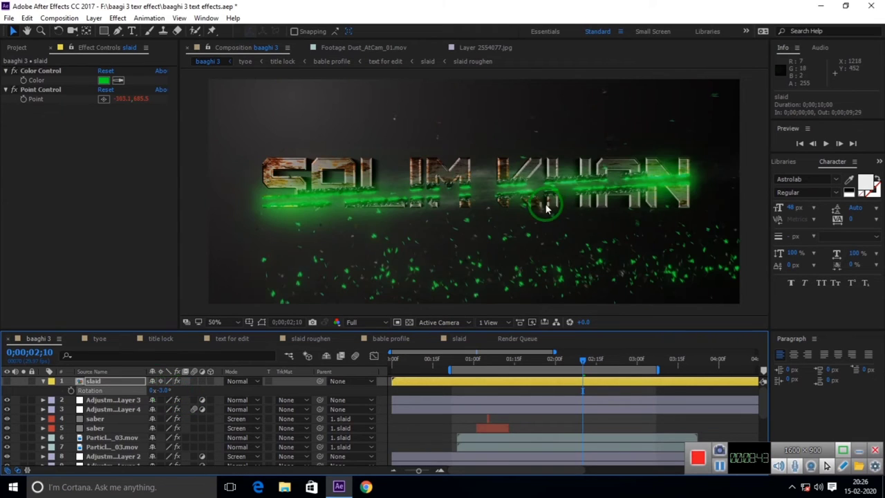
- Lower the slaid light sweep's Position Y to about 457
drag(593, 197, 532, 202)
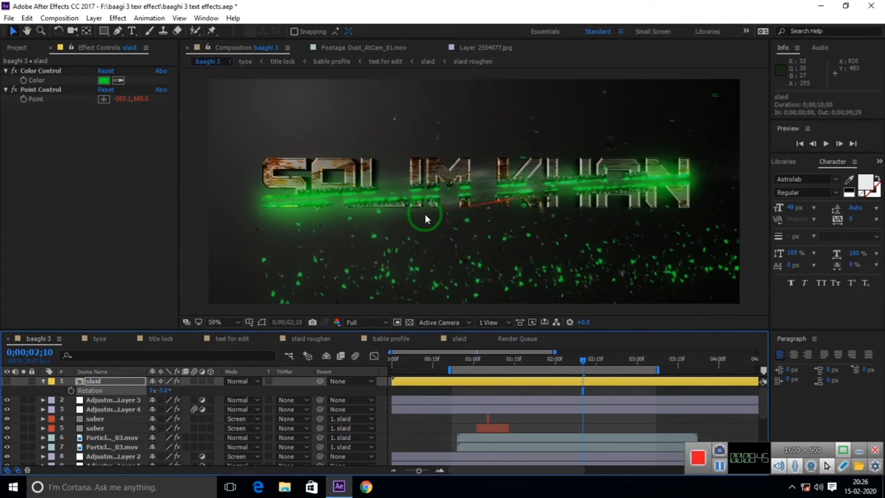
drag(425, 219, 97, 381)
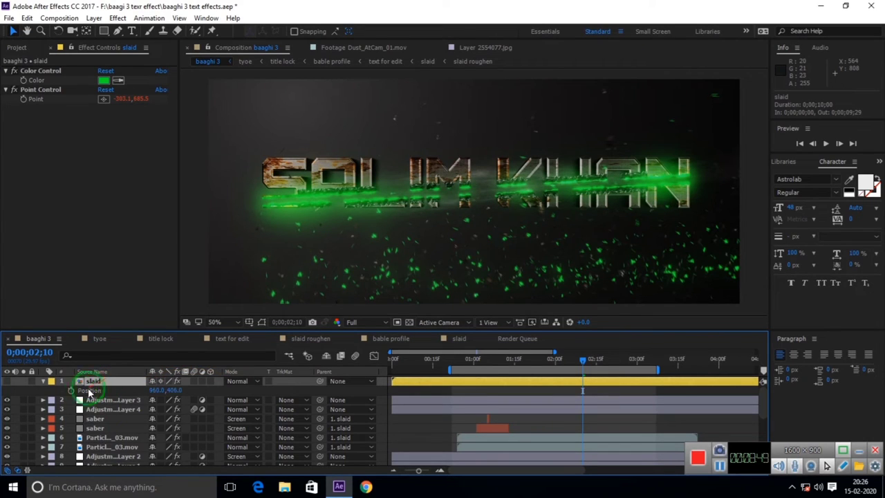
click(173, 392)
drag(175, 390, 201, 392)
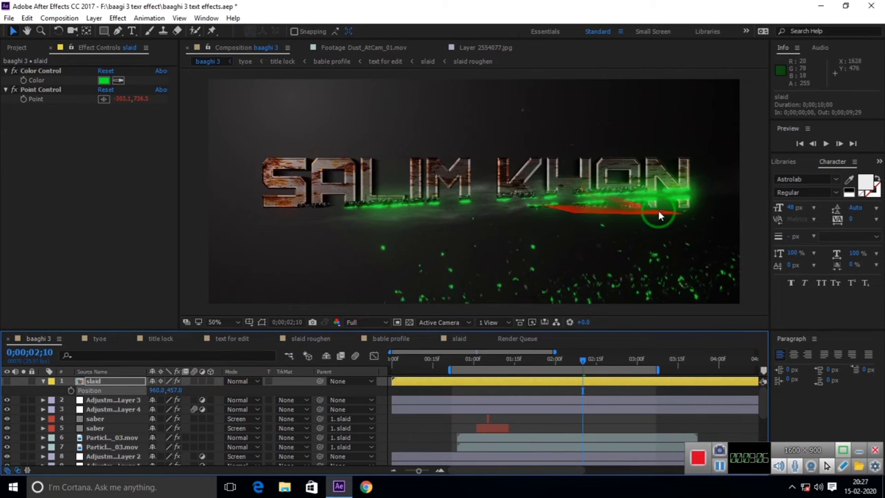
click(201, 370)
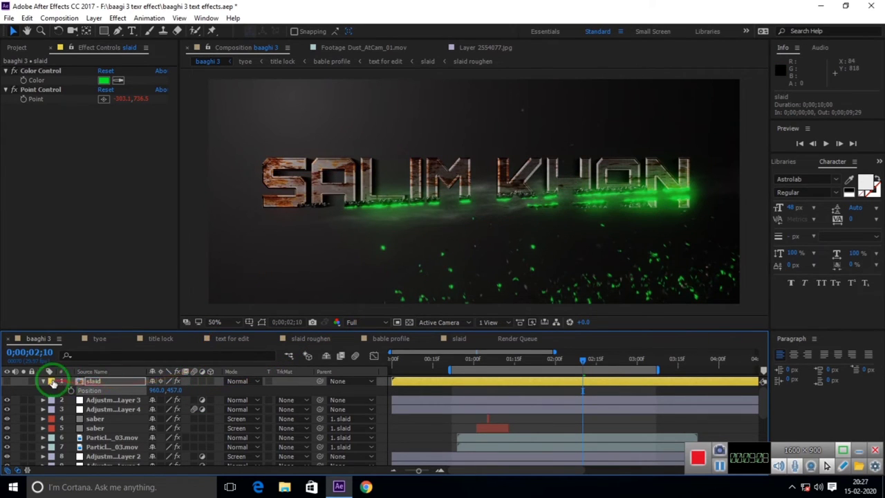
- Collapse the slaid layer's properties and return to the 'text for edit' composition
click(63, 385)
click(399, 200)
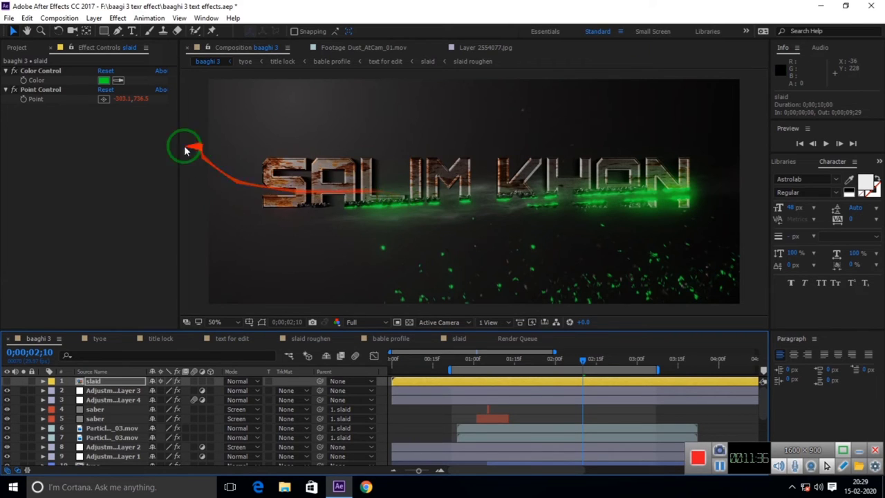
click(228, 340)
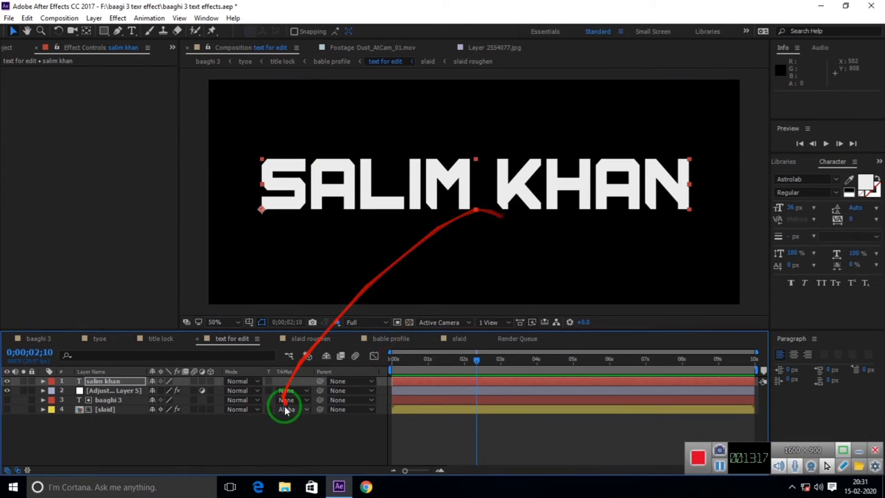
- In File Explorer, go to F:\baagi 3 texr effect and drag the AKS logo PNG toward After Effects
click(285, 487)
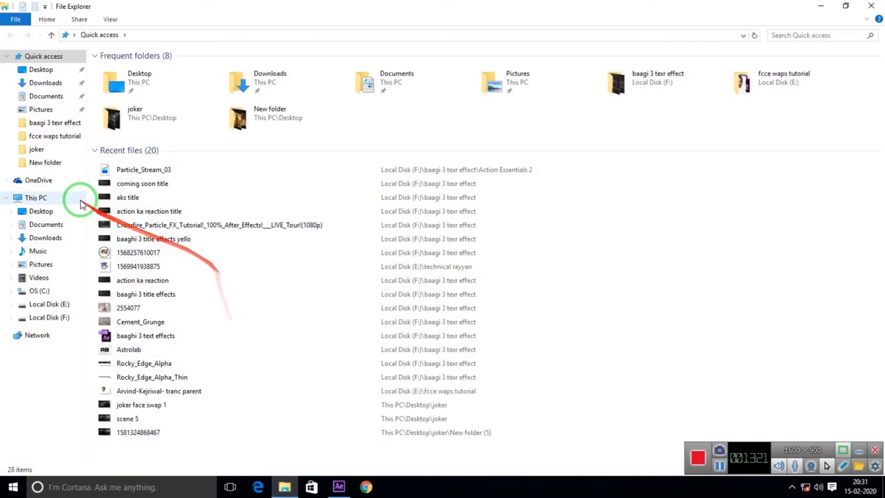
click(49, 317)
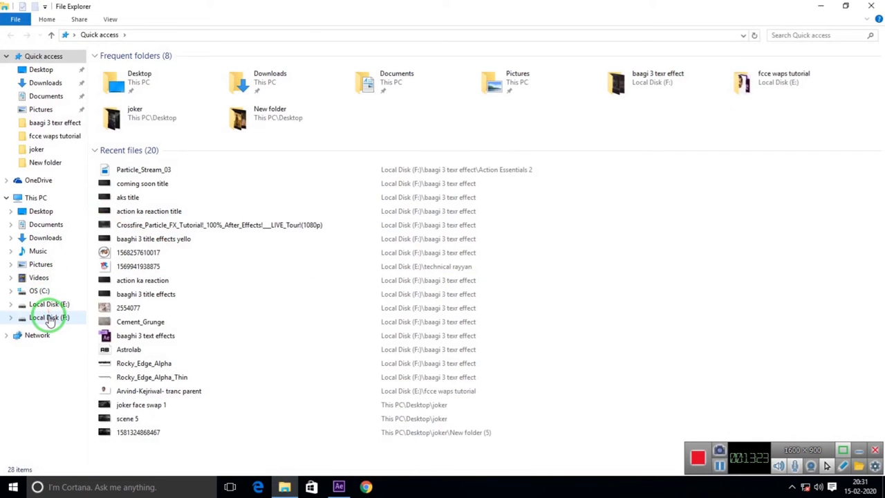
double_click(136, 151)
click(450, 252)
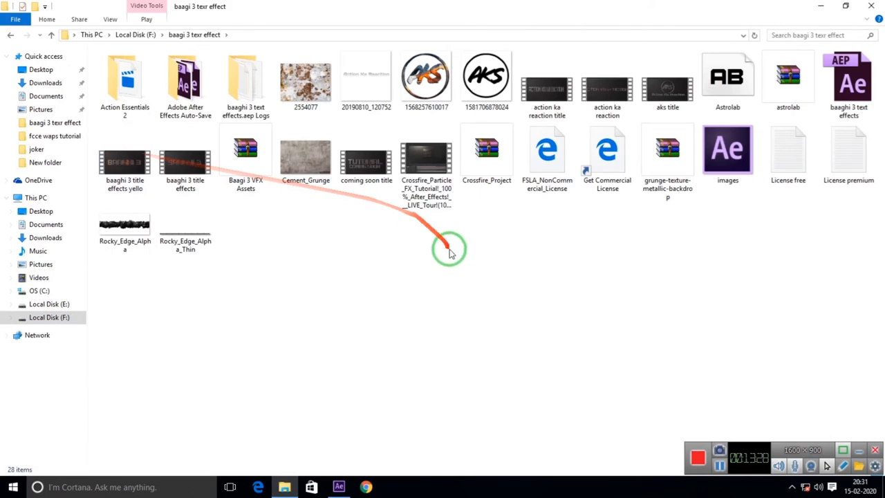
click(492, 78)
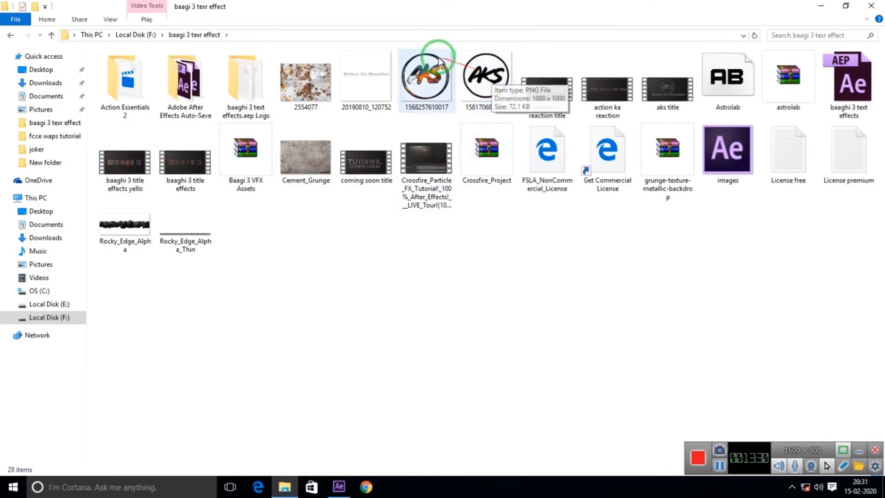
click(415, 78)
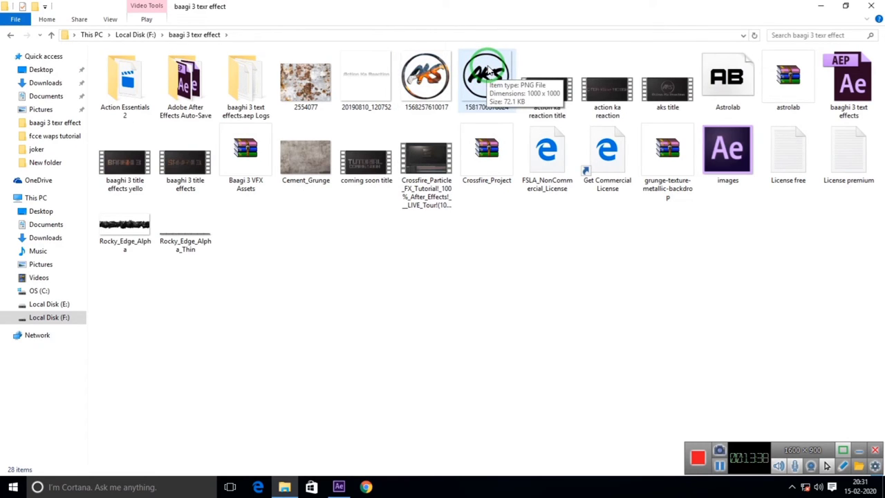
mouse_move(488, 73)
mouse_down()
mouse_move(473, 133)
mouse_move(92, 142)
mouse_move(95, 390)
mouse_up()
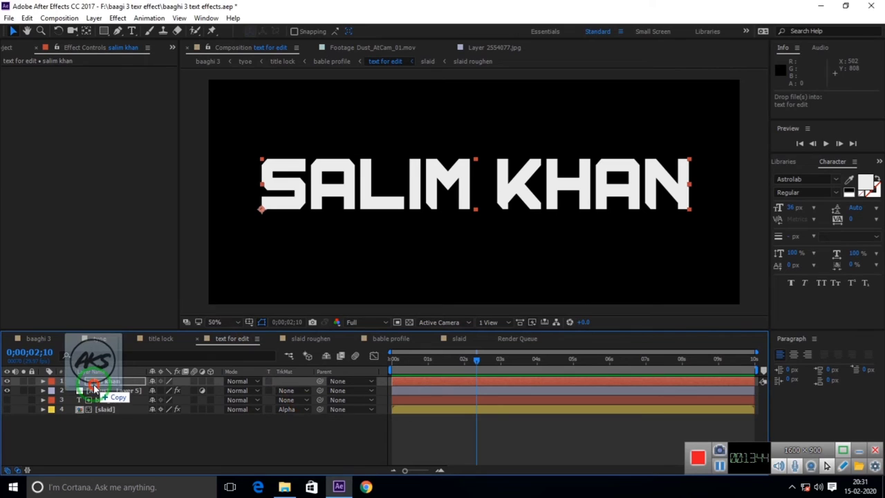
- Drop the AKS logo into the timeline, hide the SALIM KHAN text, and turn on the transparency grid
drag(95, 389, 100, 380)
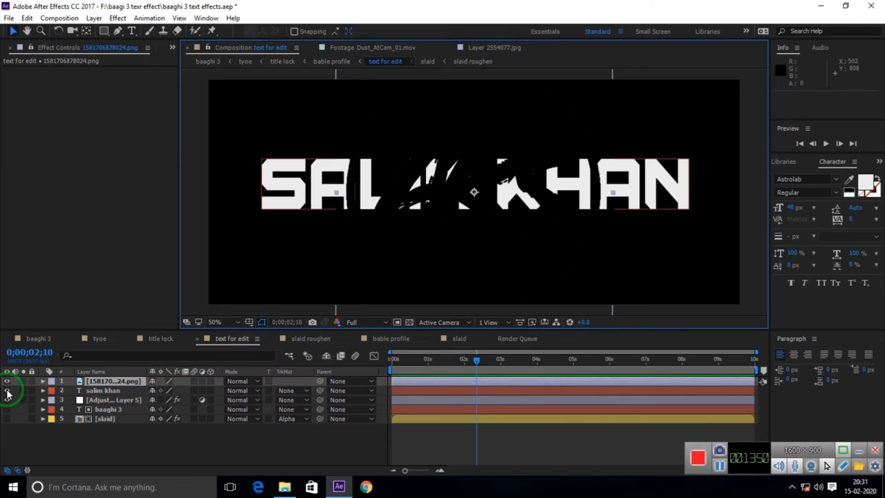
click(7, 391)
click(440, 293)
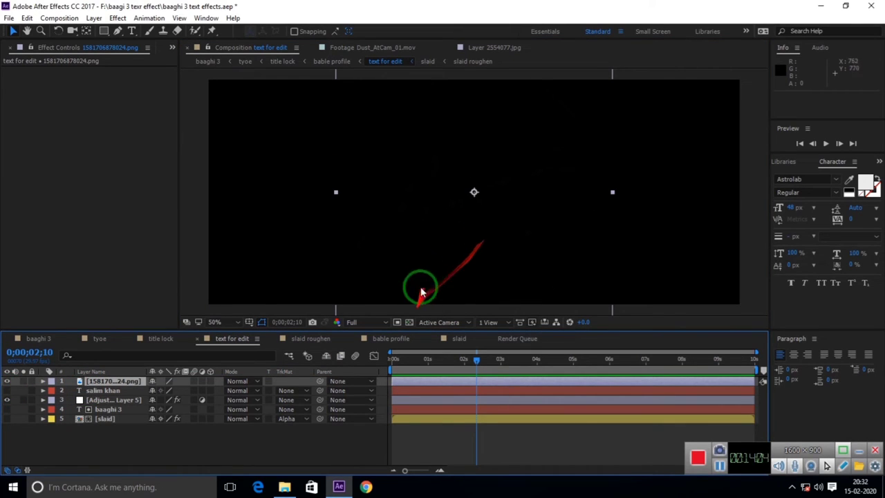
click(410, 323)
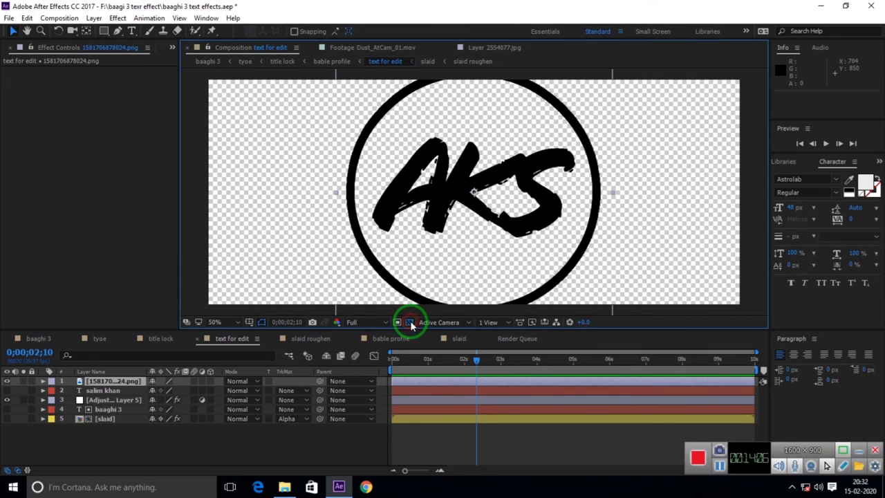
- Scale the AKS logo layer to 47% and move it up to position 960,302
click(135, 383)
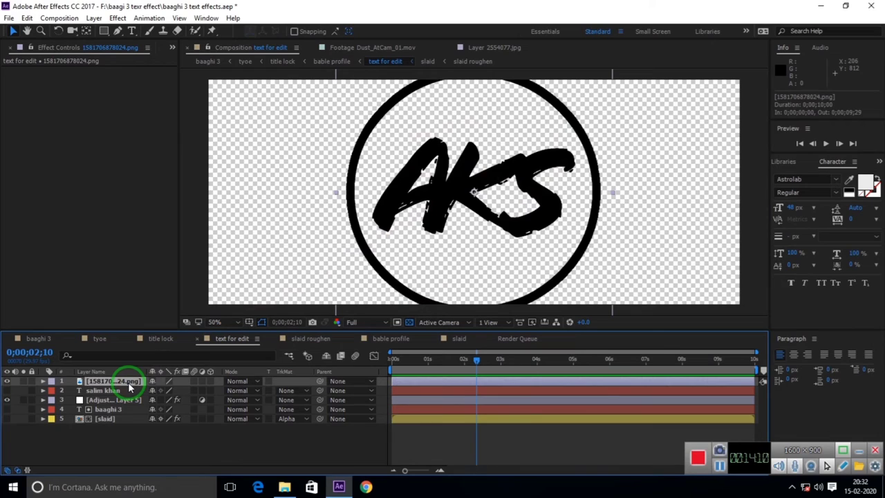
key(s)
drag(185, 390, 157, 391)
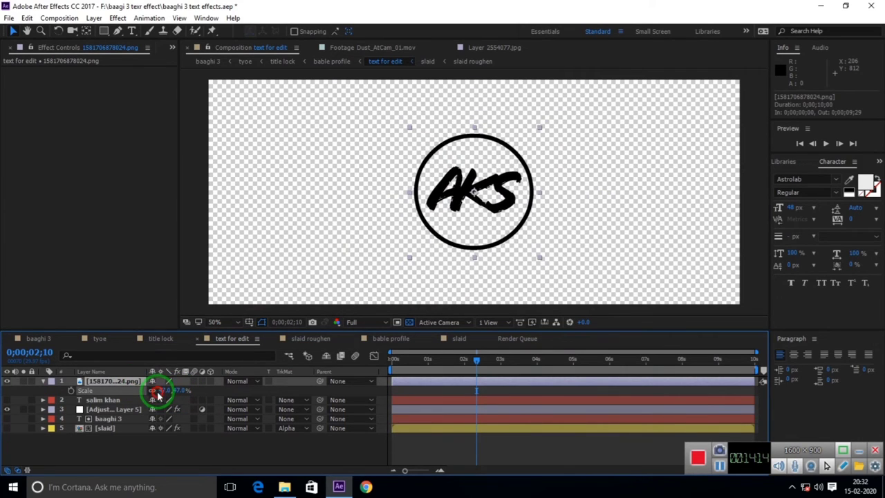
drag(475, 227, 474, 194)
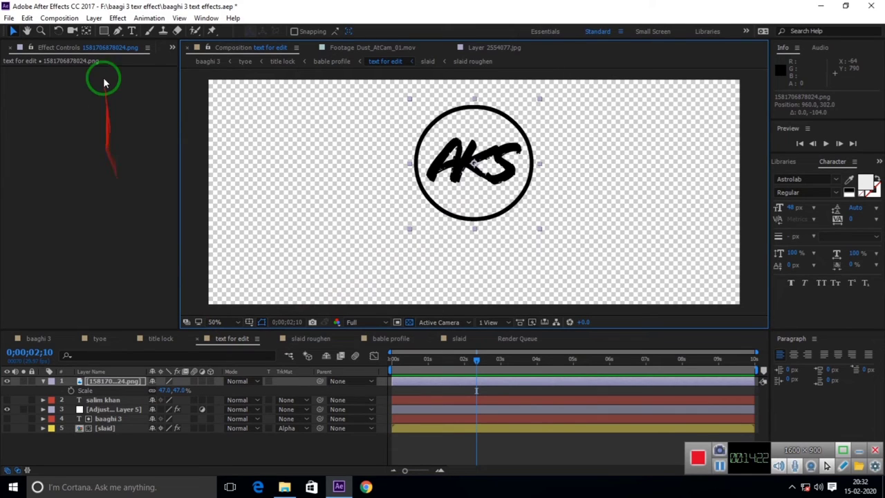
- Add 20190810_120752.png (Action Ka Reaction) below the logo, then view the baaghi 3 composition
click(285, 487)
mouse_move(364, 81)
mouse_down()
mouse_move(315, 365)
mouse_move(106, 391)
mouse_up()
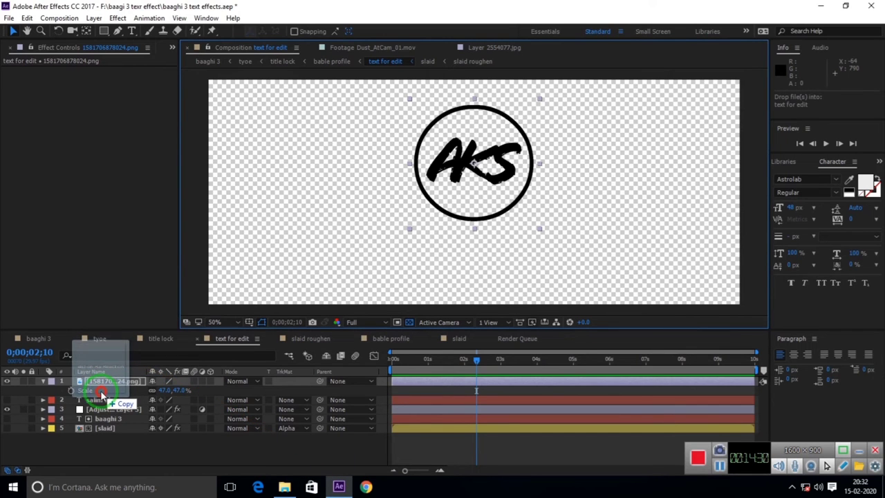
mouse_move(106, 391)
mouse_down()
mouse_move(479, 193)
mouse_move(474, 241)
mouse_up()
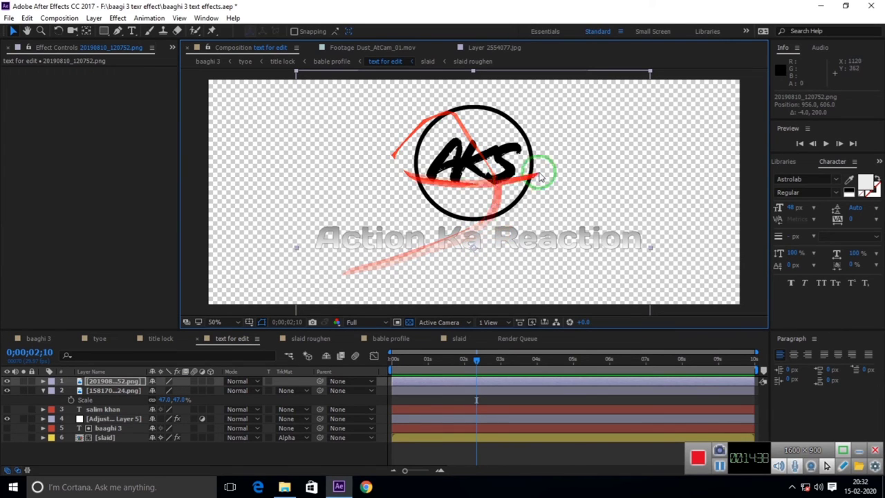
click(38, 339)
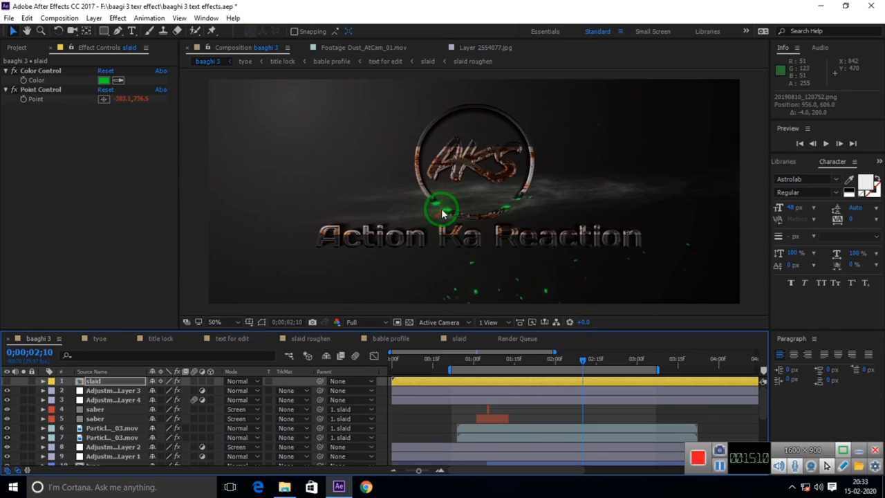
- In title lock, resize the 2554077.jpg rust texture to 28% by 16% around the logo and text
click(163, 339)
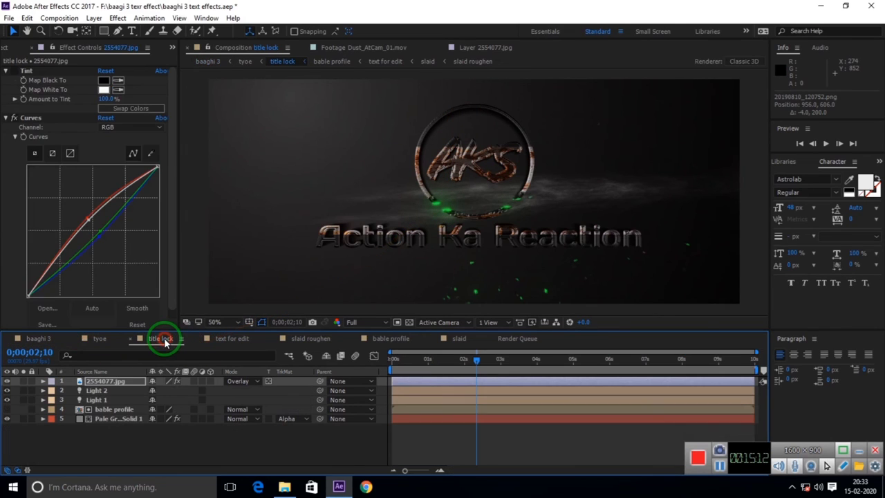
click(107, 382)
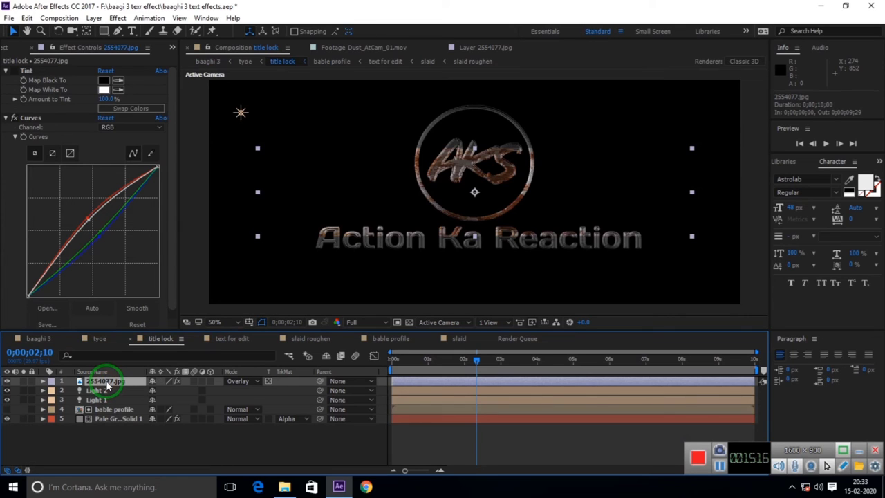
click(474, 239)
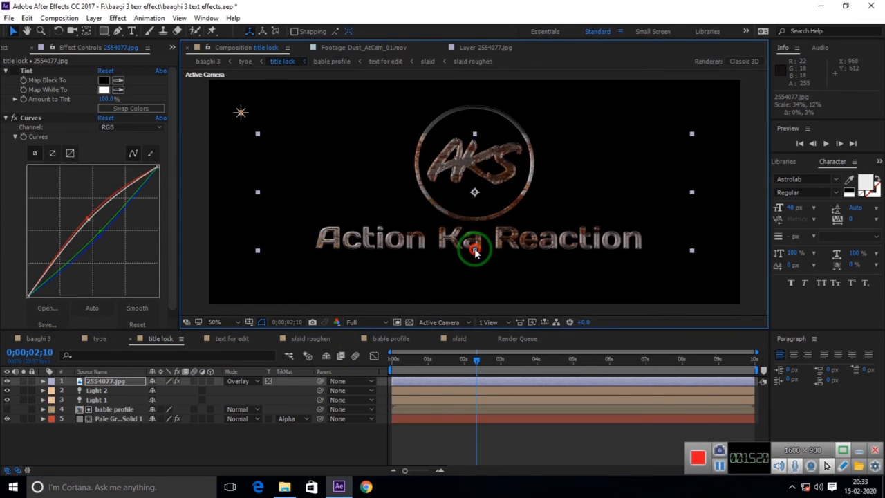
mouse_move(474, 239)
mouse_down()
mouse_move(482, 161)
mouse_move(475, 118)
mouse_up()
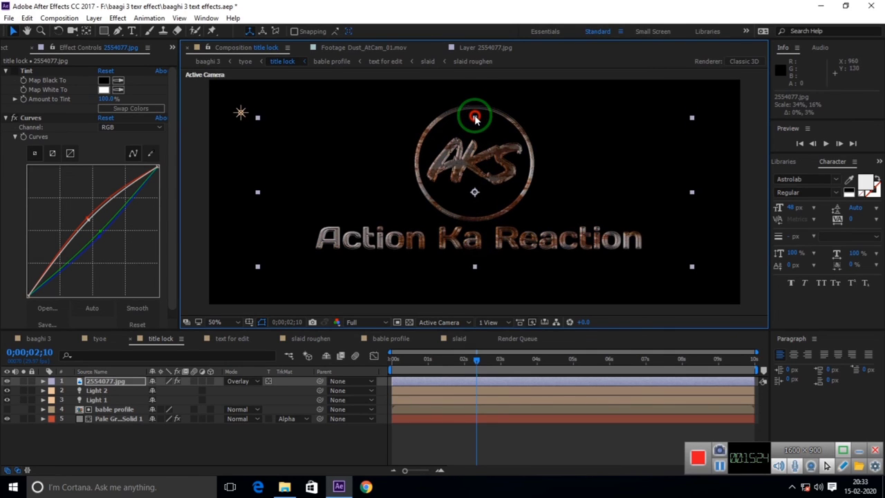
drag(642, 184, 463, 168)
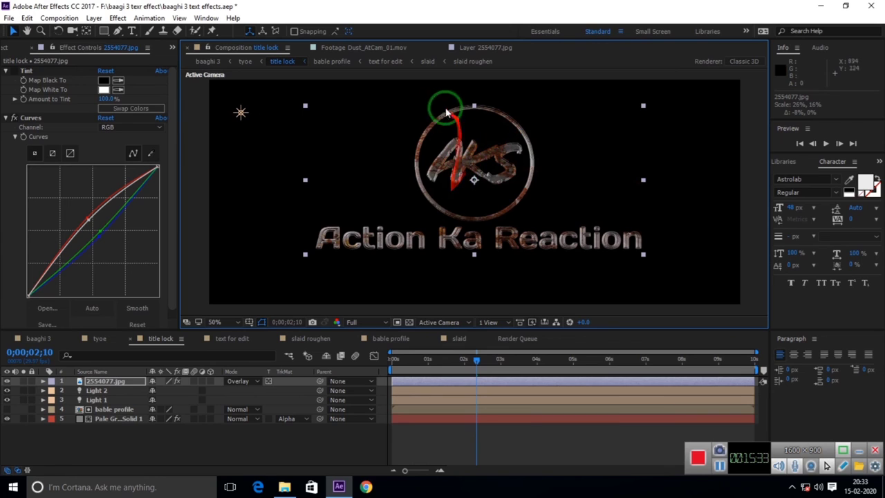
- Return to the baaghi 3 composition and select the slaid light sweep layer
click(32, 339)
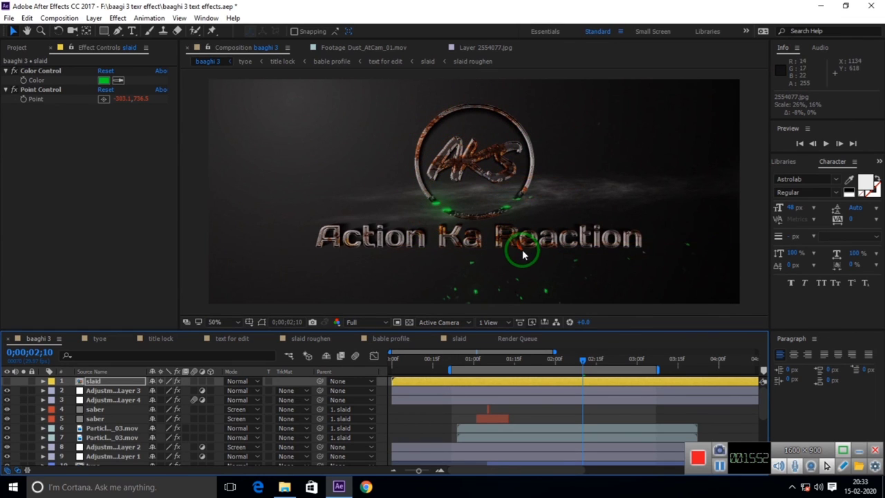
click(105, 383)
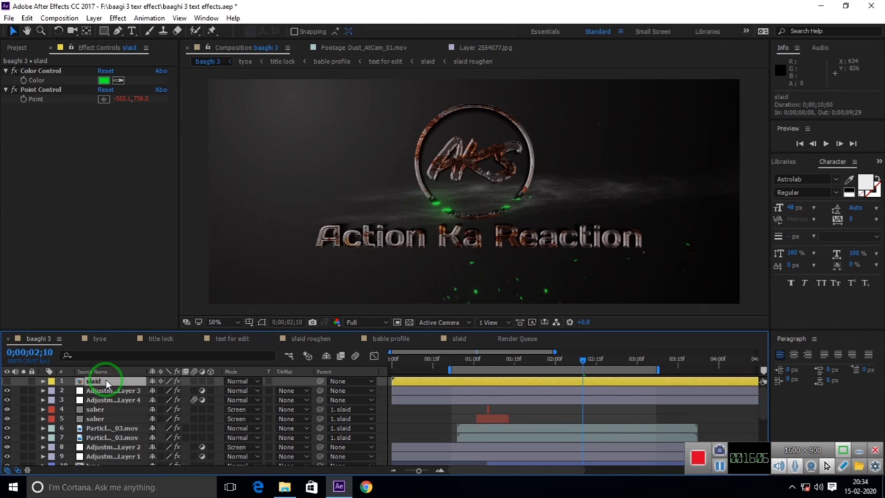
- Lower the slaid light sweep to Position 960,519 and play a preview
key(p)
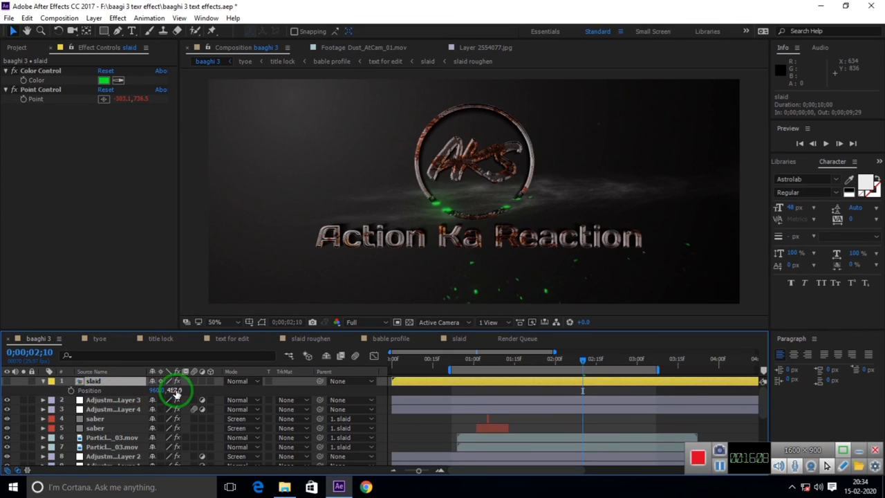
drag(176, 393, 199, 393)
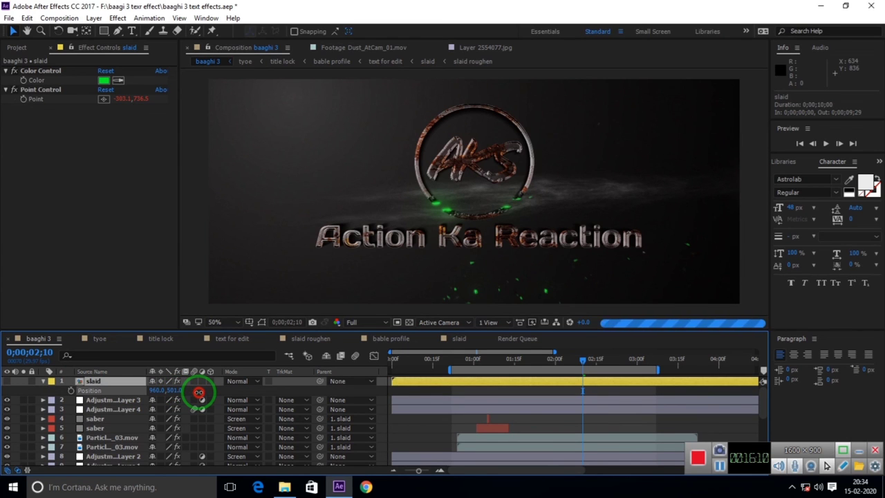
key(space)
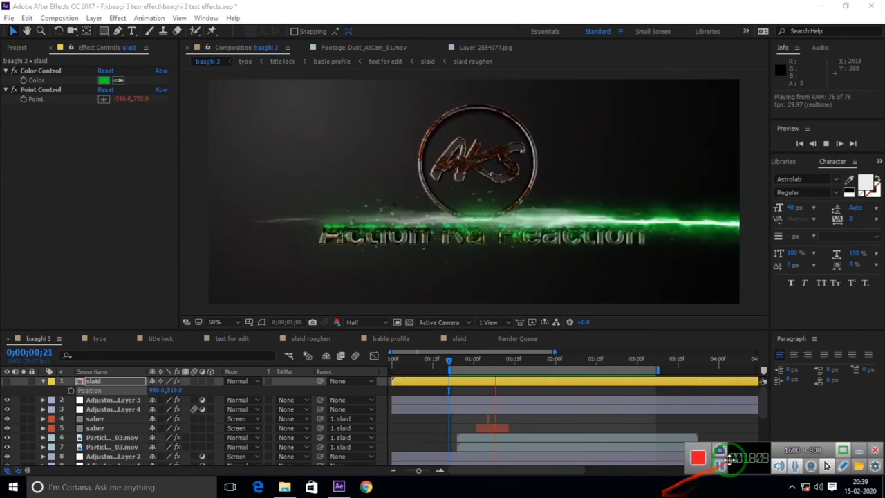